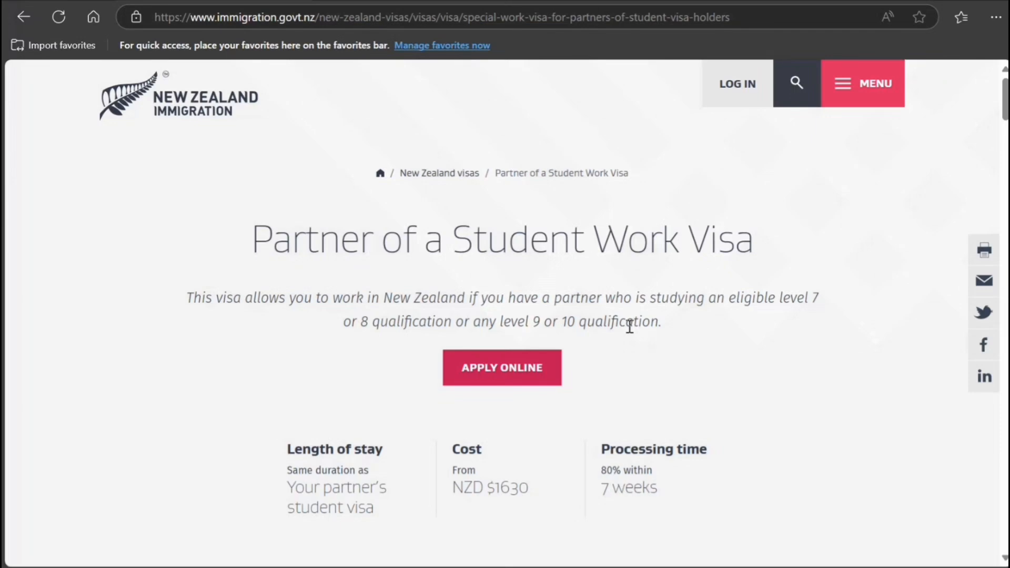
Highlight the studying-partner, eligible qualifications and 3-month study requirements on the visa page.
{"action": "scroll", "coordinate": [602, 353], "scroll_direction": "down", "scroll_amount": 5}
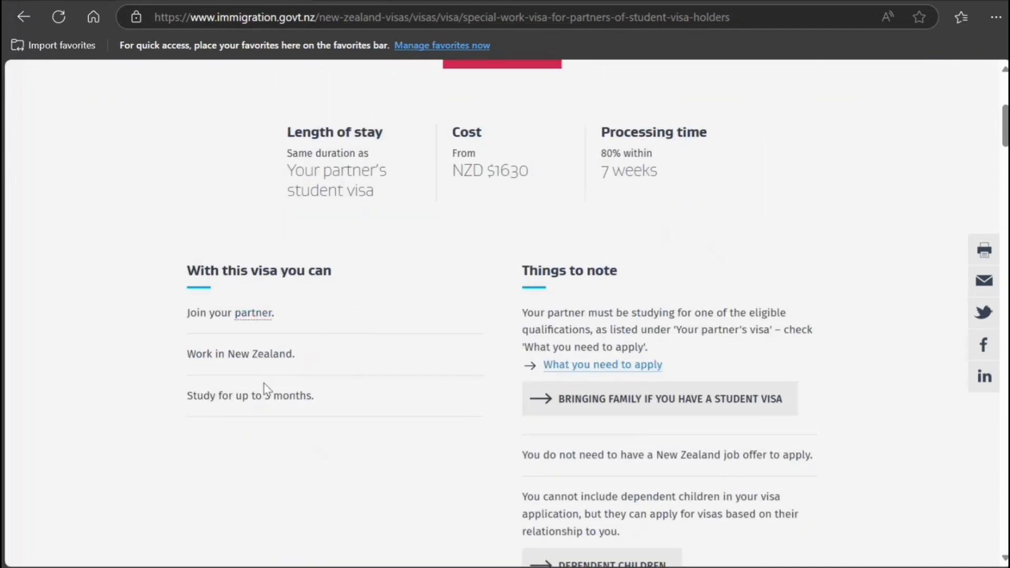
{"action": "left_click_drag", "start_coordinate": [265, 395], "coordinate": [289, 405]}
{"action": "left_click_drag", "start_coordinate": [586, 314], "coordinate": [648, 315]}
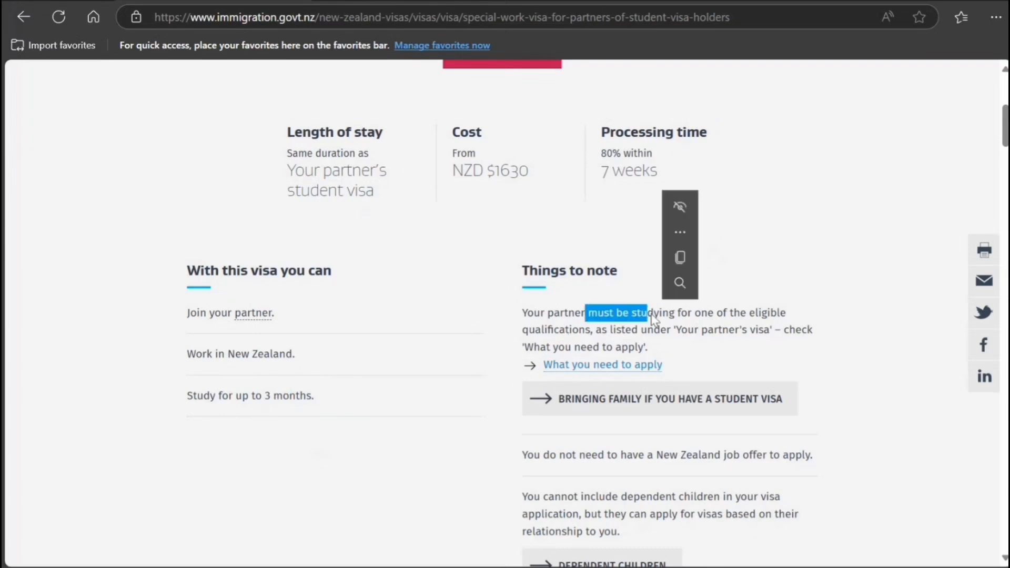
{"action": "left_click_drag", "start_coordinate": [548, 330], "coordinate": [764, 330]}
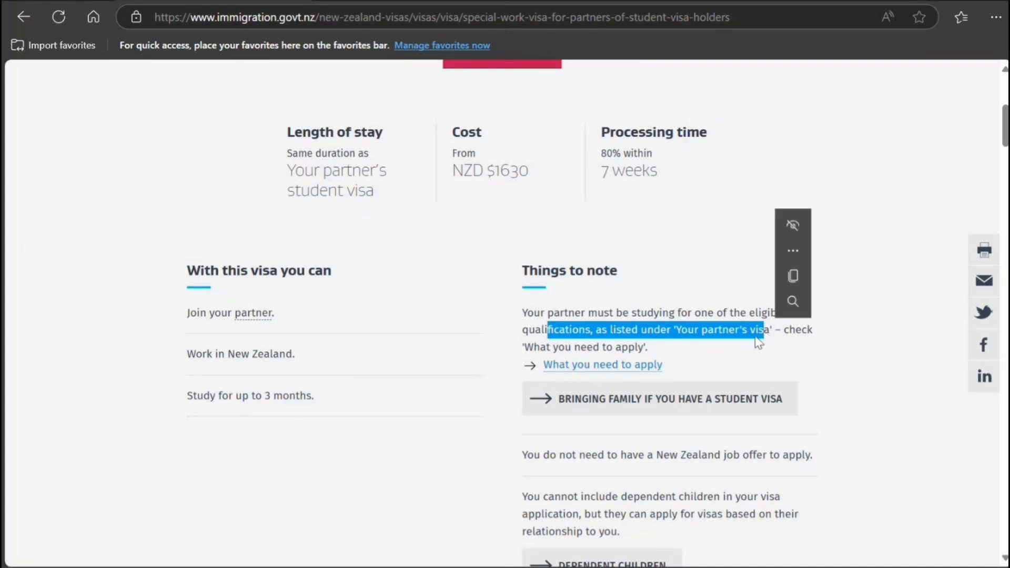
{"action": "left_click_drag", "start_coordinate": [526, 342], "coordinate": [612, 347]}
Start the online application with Apply Online and log in with RealMe.
{"action": "scroll", "coordinate": [600, 430], "scroll_direction": "down", "scroll_amount": 4}
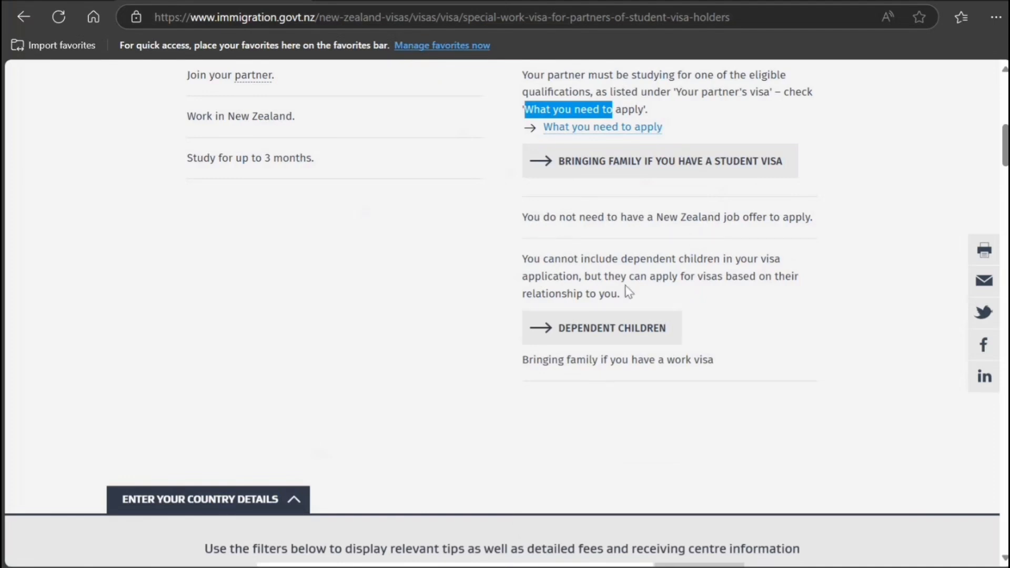
{"action": "scroll", "coordinate": [537, 308], "scroll_direction": "down", "scroll_amount": 1}
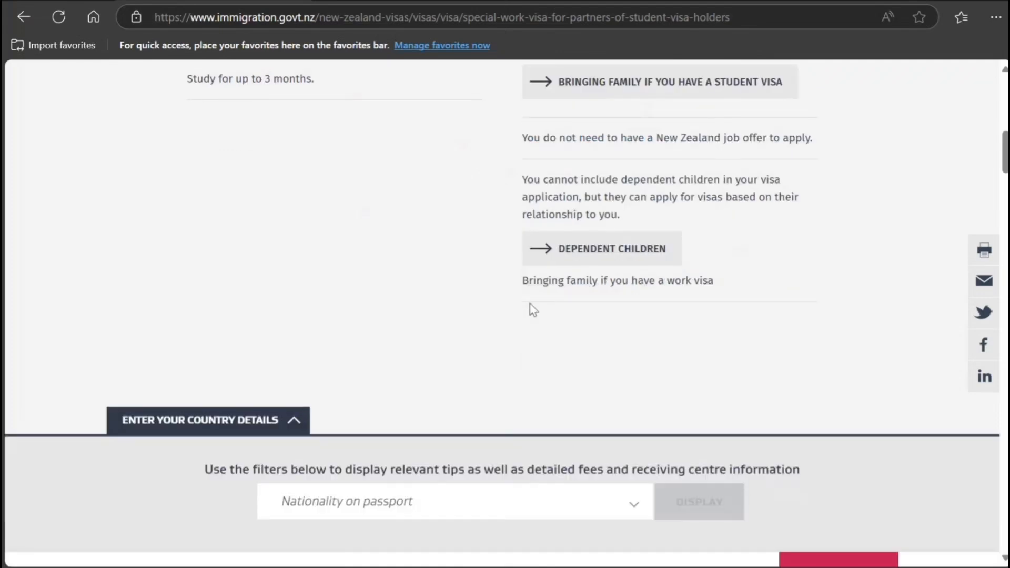
{"action": "scroll", "coordinate": [531, 309], "scroll_direction": "up", "scroll_amount": 6}
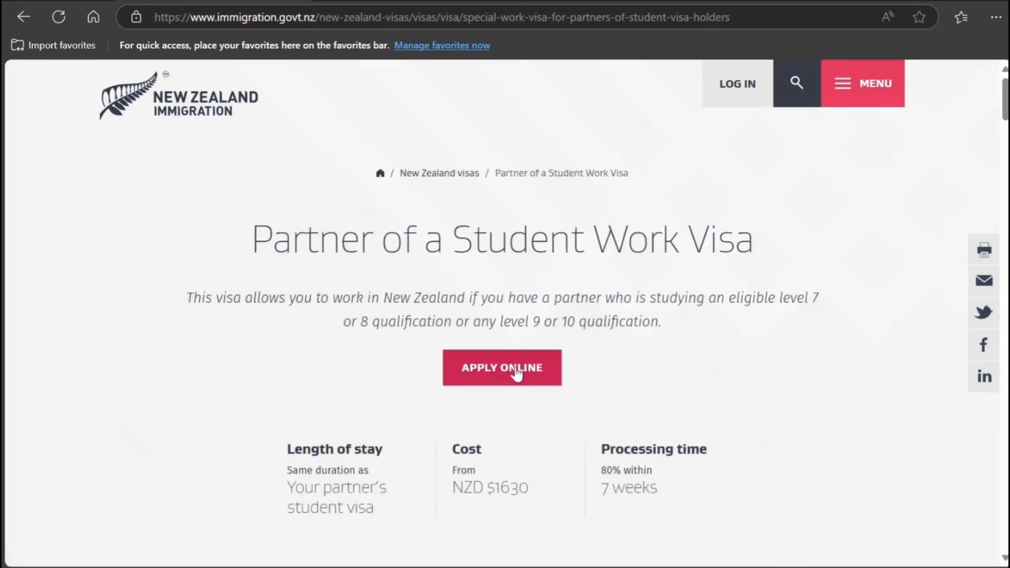
{"action": "left_click", "coordinate": [516, 374]}
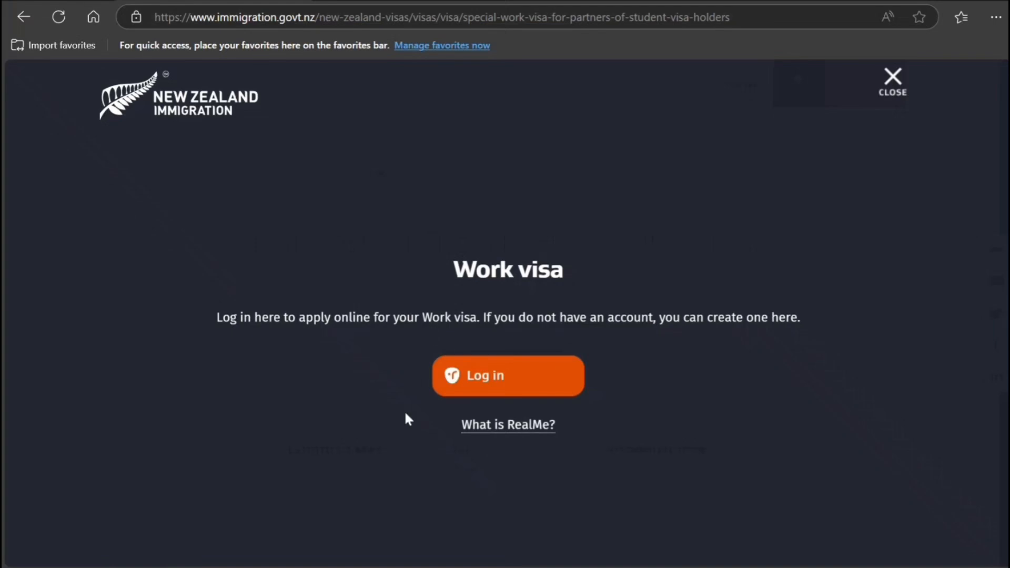
{"action": "left_click", "coordinate": [483, 389]}
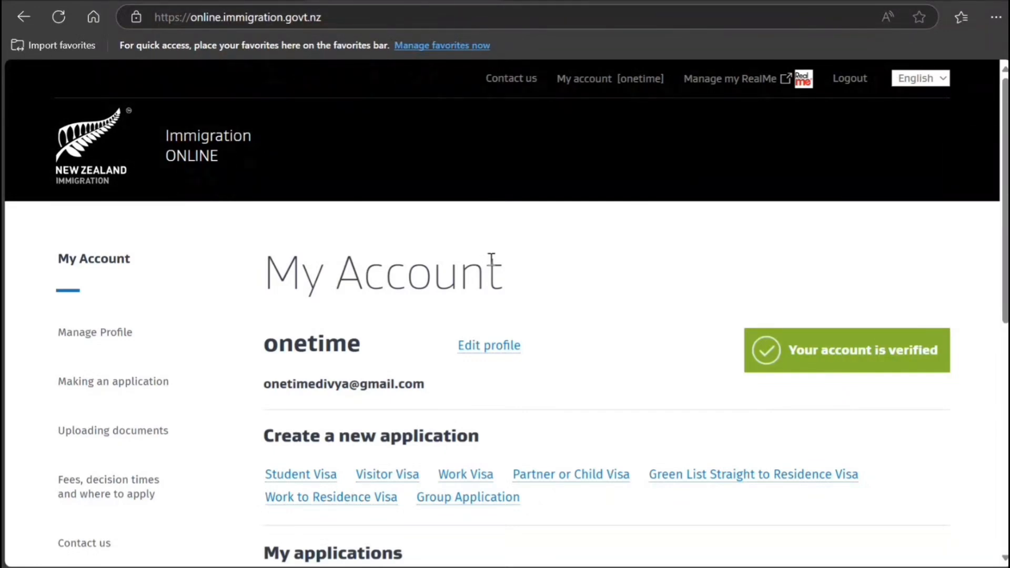
Create a new Partner or Child Visa application from the My Account page.
{"action": "left_click", "coordinate": [580, 479]}
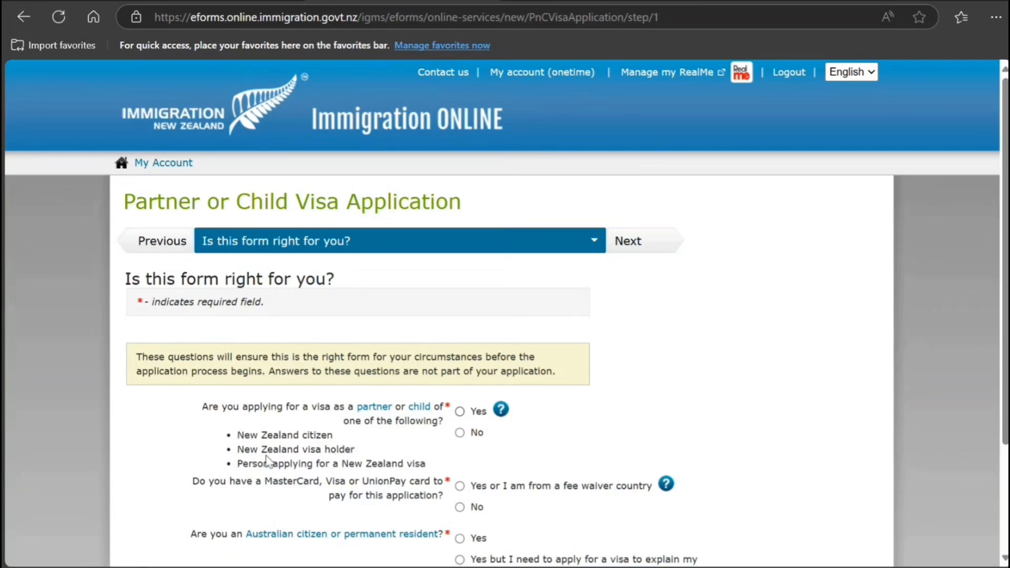
Answer Yes to applying as partner, Yes to having a payment card, No to Australian status.
{"action": "left_click", "coordinate": [460, 412]}
{"action": "left_click", "coordinate": [460, 486]}
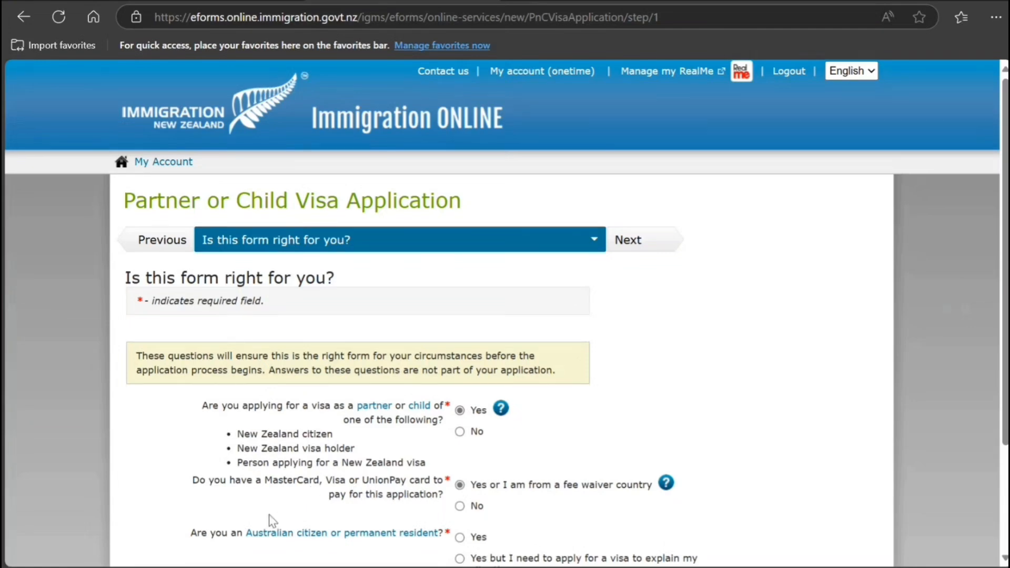
{"action": "scroll", "coordinate": [278, 474], "scroll_direction": "down", "scroll_amount": 3}
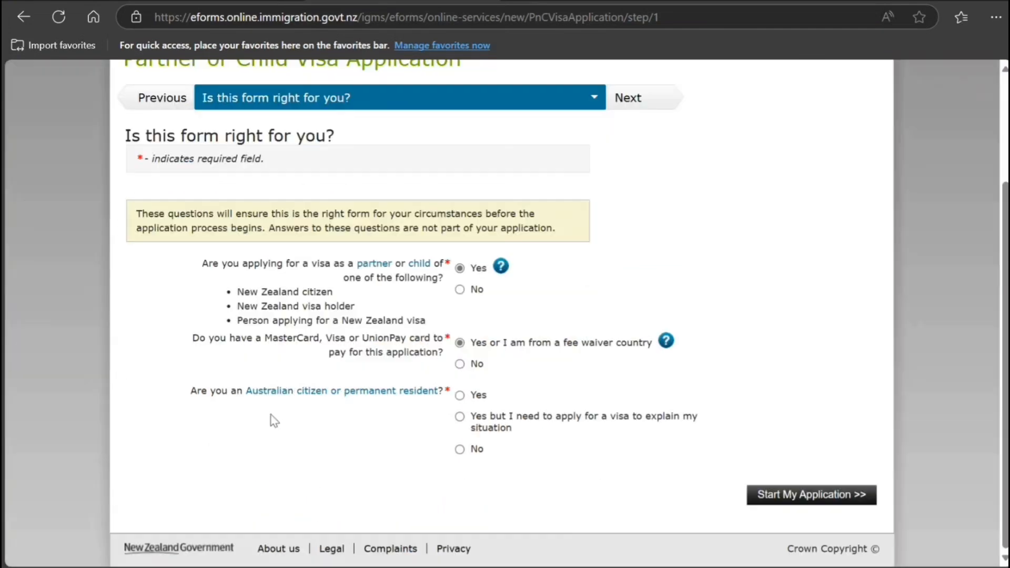
{"action": "left_click", "coordinate": [460, 449]}
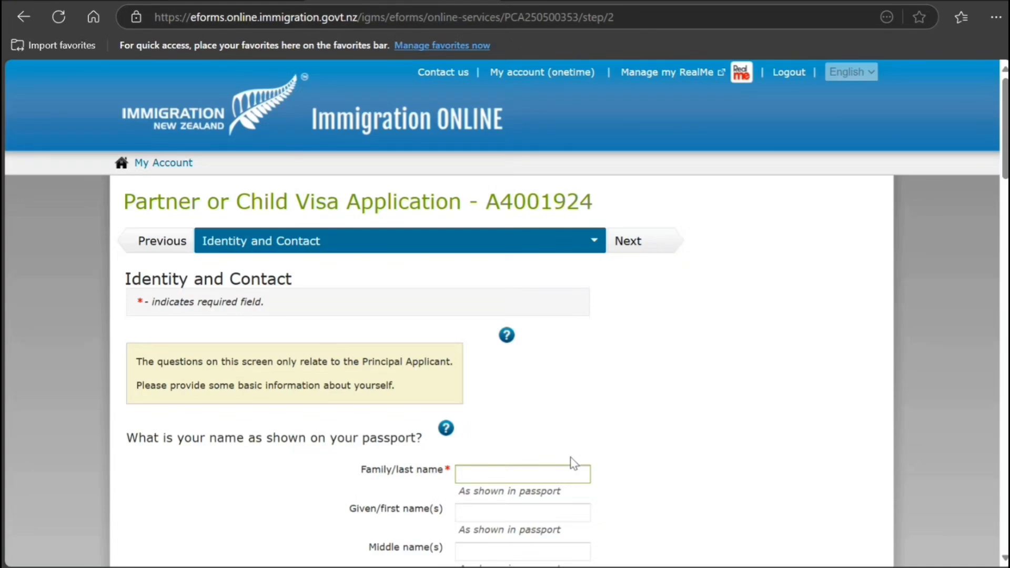
Enter the applicant's family name and given name.
{"action": "scroll", "coordinate": [527, 415], "scroll_direction": "down", "scroll_amount": 3}
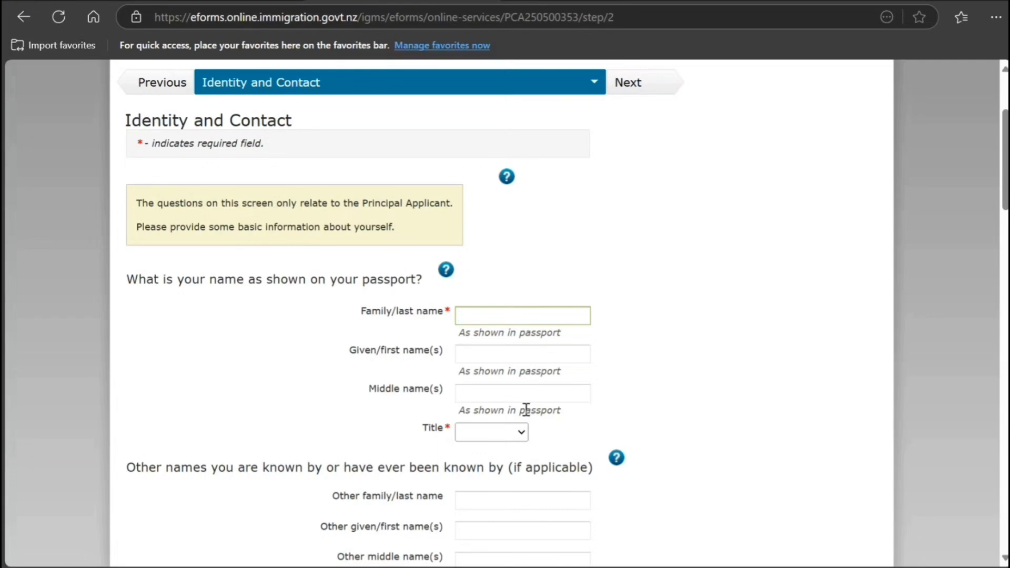
{"action": "type", "text": "Smithqq"}
{"action": "key", "text": "BackSpace"}
{"action": "key", "text": "BackSpace"}
{"action": "key", "text": "Tab"}
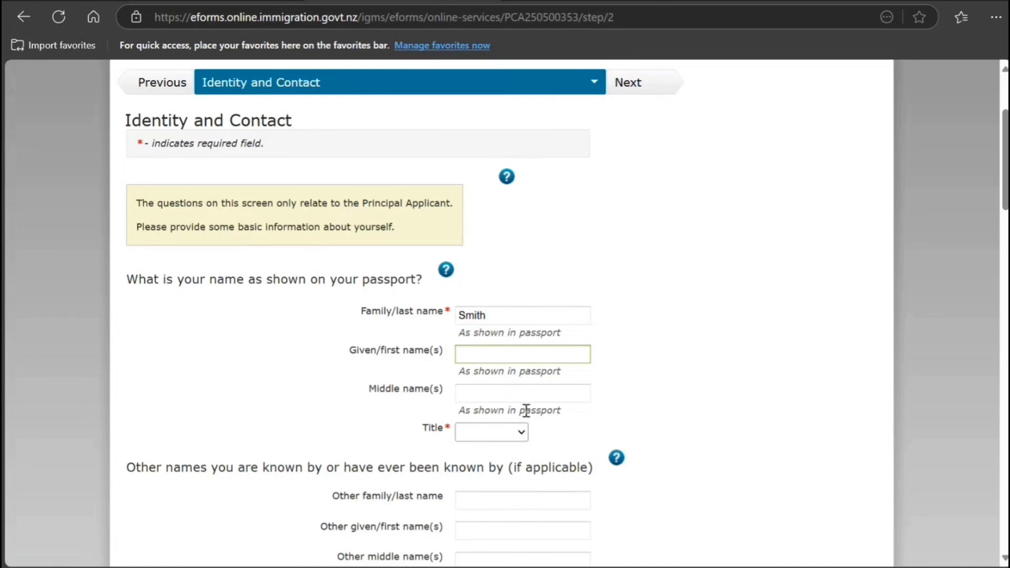
{"action": "type", "text": "Clara"}
{"action": "left_click", "coordinate": [480, 449]}
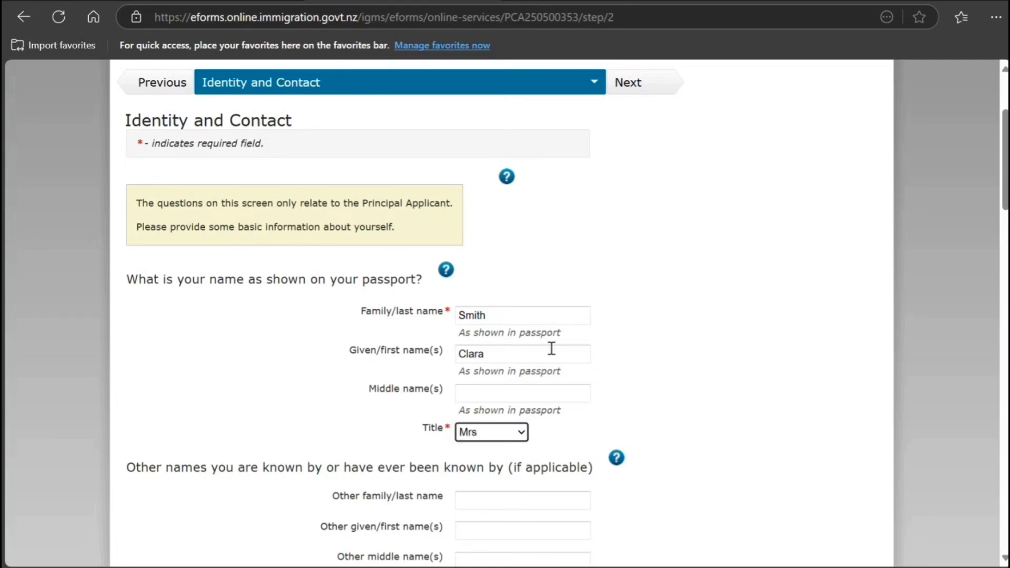
Set gender to Female and choose birth day 14 and month October.
{"action": "scroll", "coordinate": [503, 362], "scroll_direction": "down", "scroll_amount": 3}
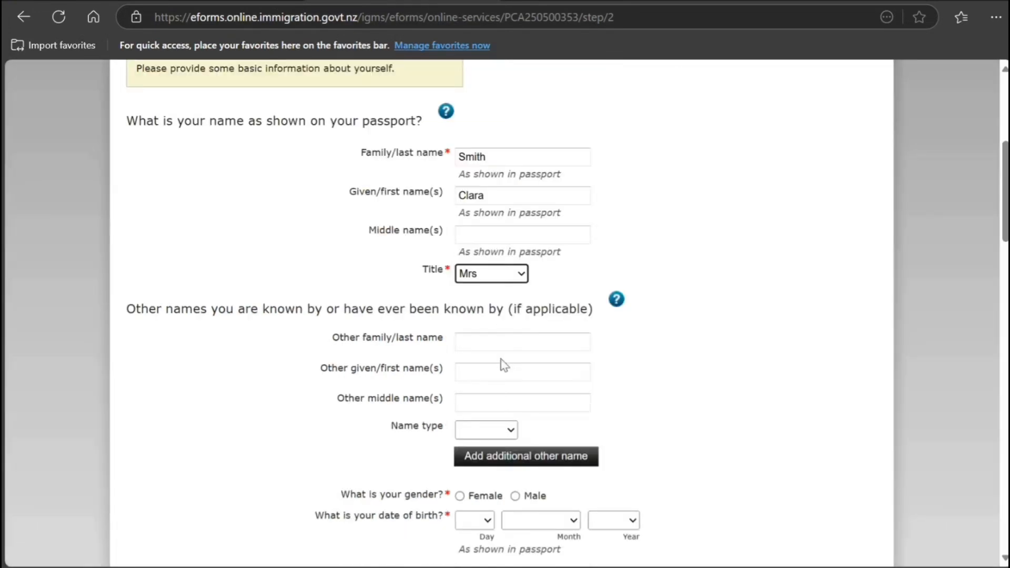
{"action": "scroll", "coordinate": [502, 360], "scroll_direction": "down", "scroll_amount": 3}
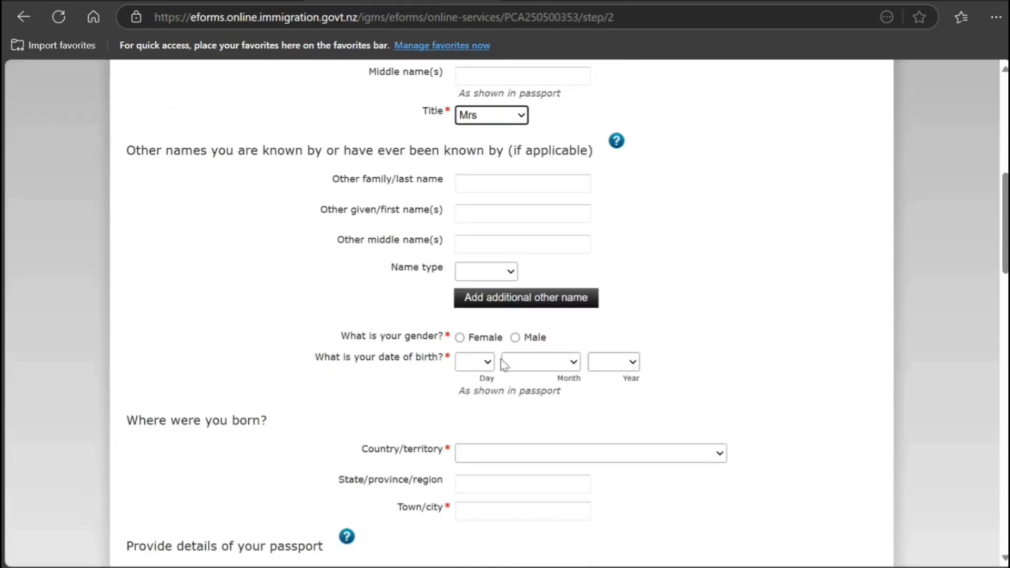
{"action": "left_click", "coordinate": [460, 337]}
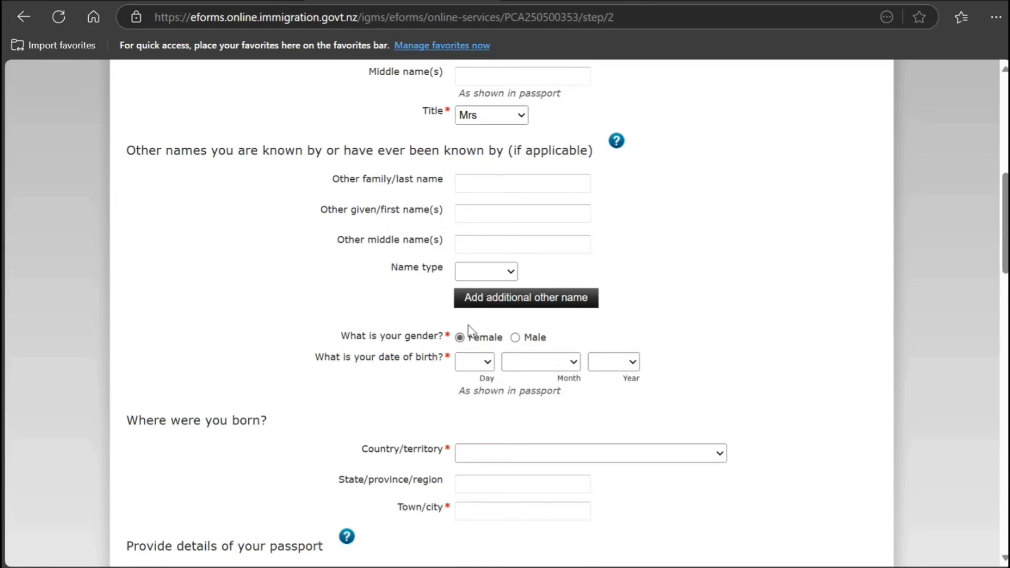
{"action": "left_click", "coordinate": [484, 367]}
{"action": "left_click", "coordinate": [478, 249]}
{"action": "left_click", "coordinate": [516, 368]}
{"action": "left_click", "coordinate": [520, 299]}
{"action": "left_click", "coordinate": [612, 364]}
Finish the birth date with year 2000 and set India as country of birth.
{"action": "left_click", "coordinate": [605, 155]}
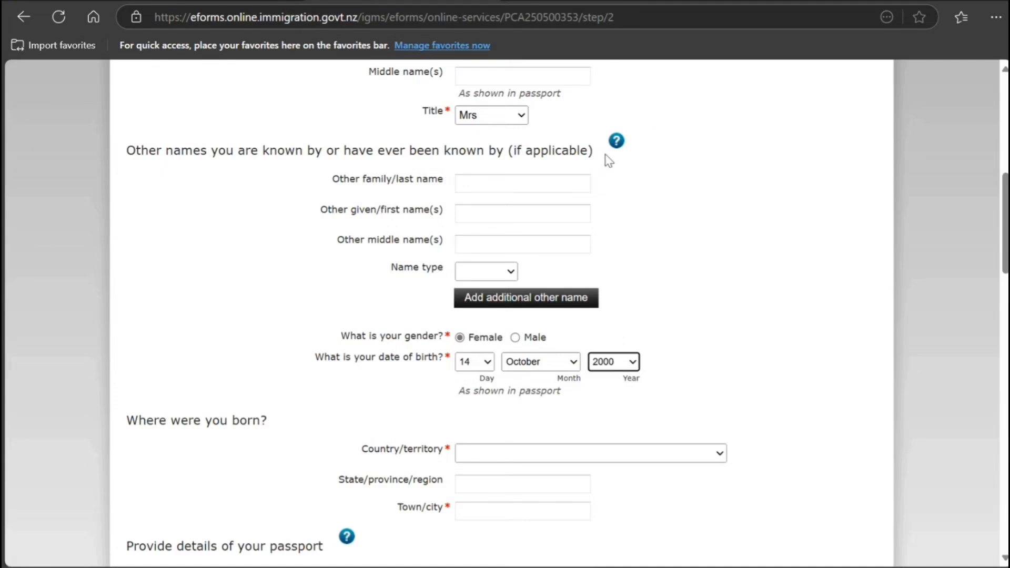
{"action": "left_click", "coordinate": [712, 302]}
{"action": "scroll", "coordinate": [586, 374], "scroll_direction": "down", "scroll_amount": 3}
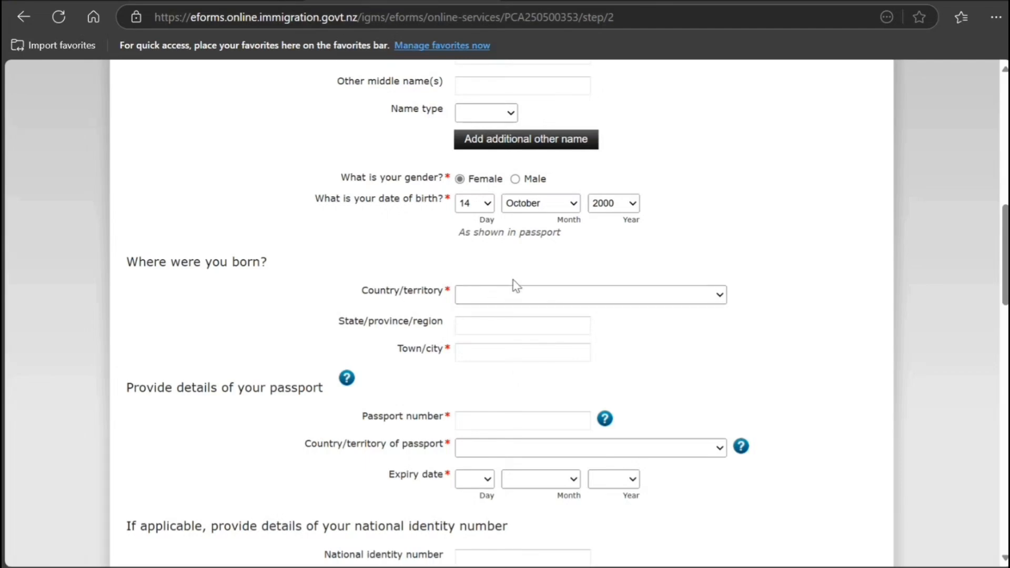
{"action": "type", "text": "in"}
{"action": "left_click", "coordinate": [527, 327]}
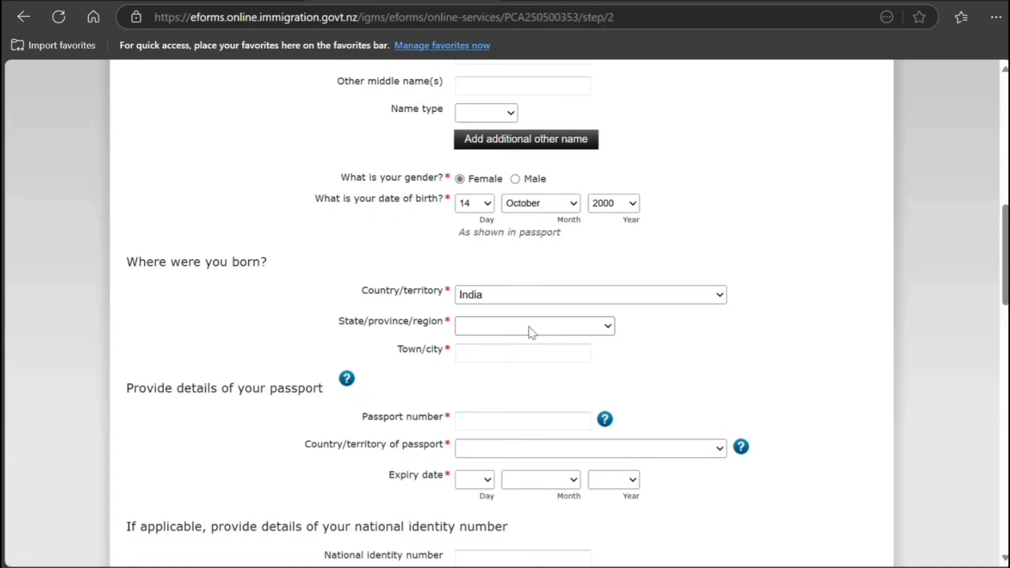
Choose New Delhi as birth state and enter New Delhi as birth town.
{"action": "scroll", "coordinate": [529, 330], "scroll_direction": "down", "scroll_amount": 7}
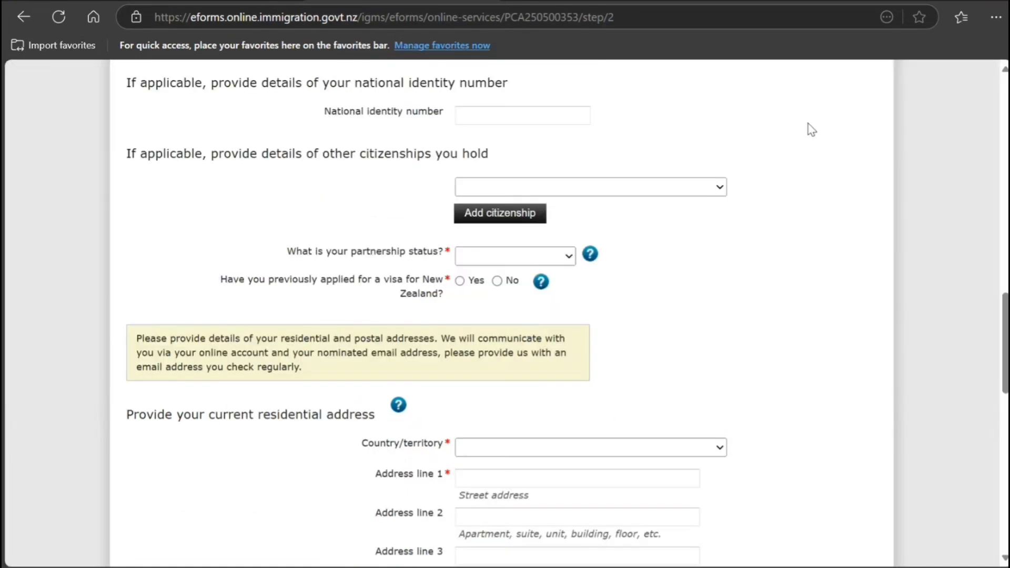
{"action": "scroll", "coordinate": [653, 296], "scroll_direction": "up", "scroll_amount": 5}
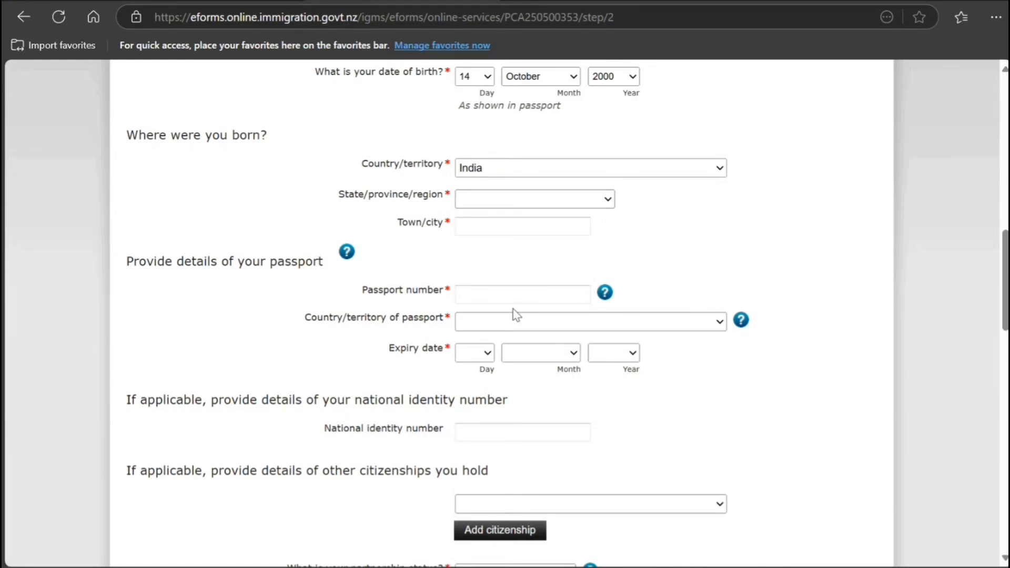
{"action": "left_click", "coordinate": [499, 463]}
{"action": "left_click", "coordinate": [505, 223]}
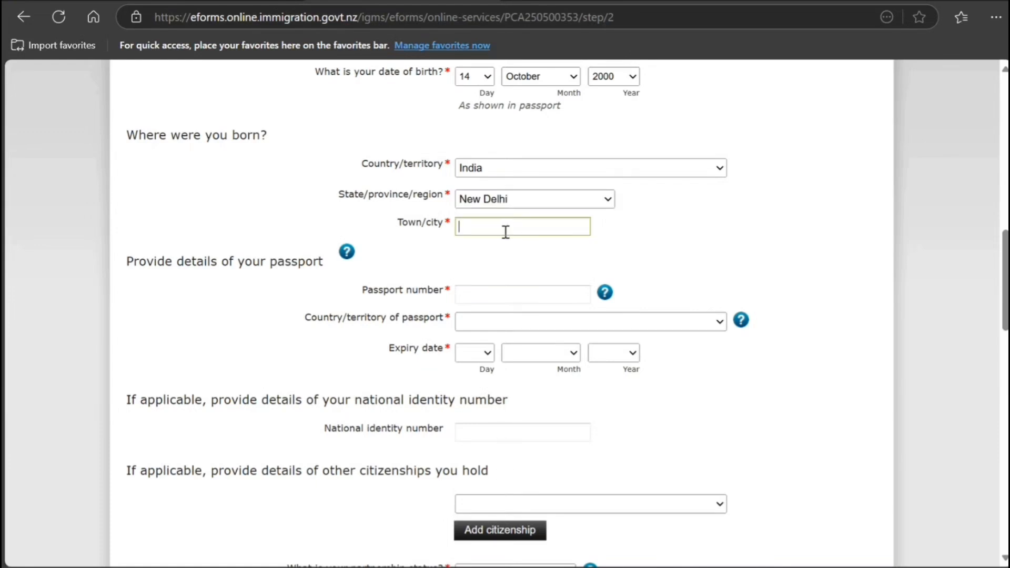
{"action": "type", "text": "New Delhi"}
Enter the passport number and set India as the issuing country.
{"action": "left_click", "coordinate": [476, 296]}
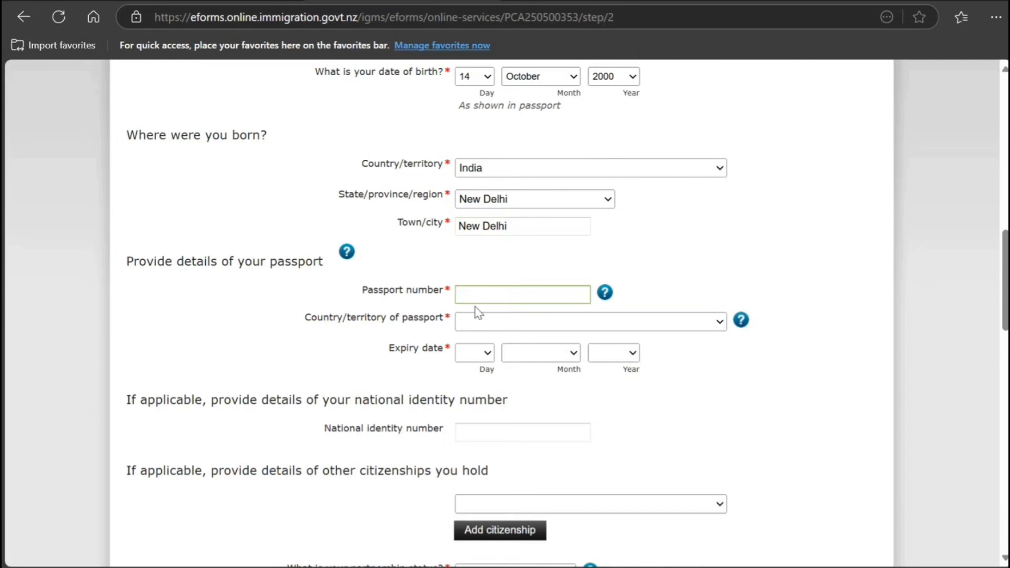
{"action": "type", "text": "K898989989q"}
{"action": "key", "text": "BackSpace"}
{"action": "key", "text": "Tab"}
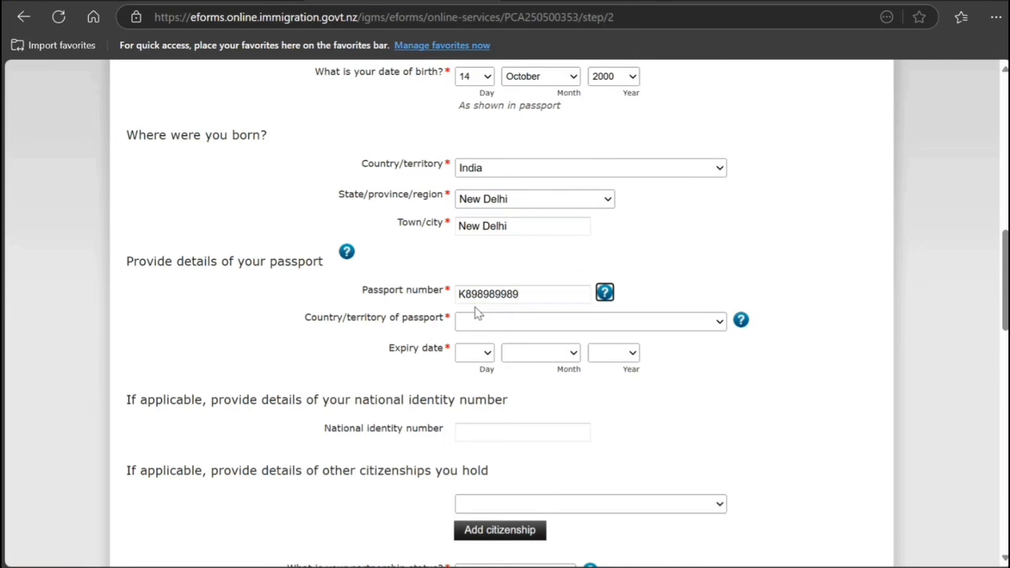
{"action": "key", "text": "Tab"}
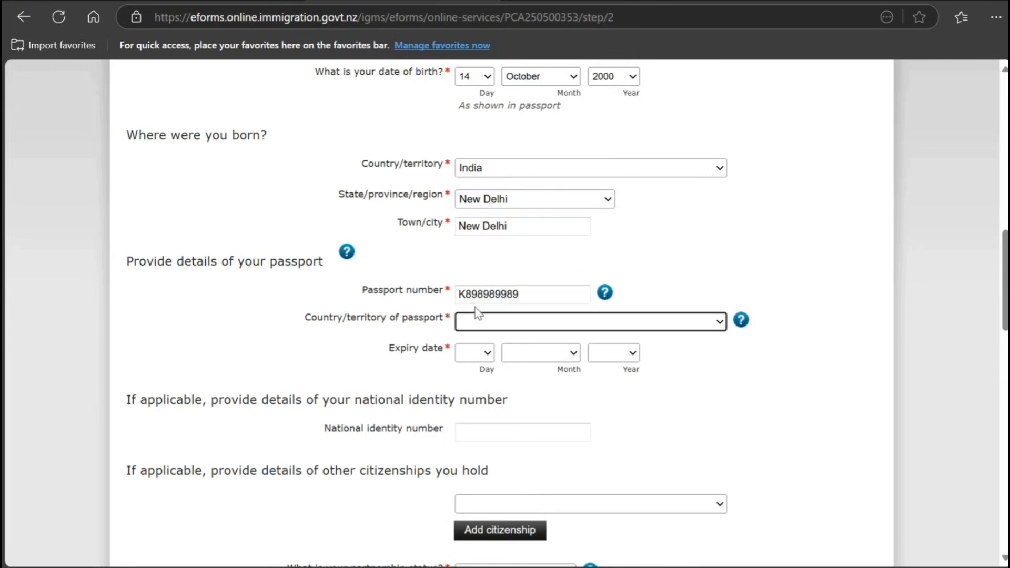
{"action": "type", "text": "ind"}
{"action": "key", "text": "Tab"}
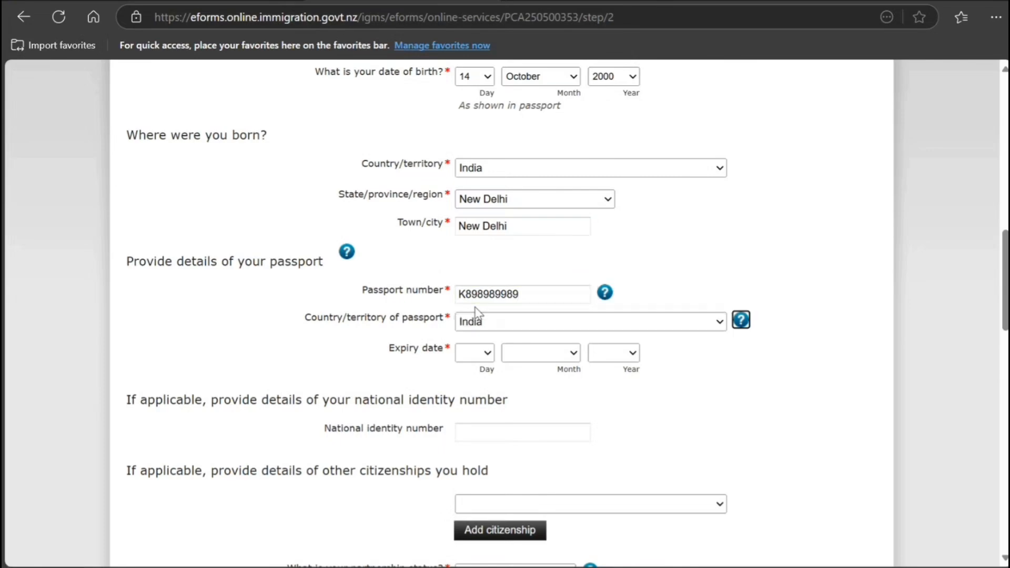
Enter passport expiry day 3, month August and year 2034.
{"action": "key", "text": "Tab"}
{"action": "type", "text": "3"}
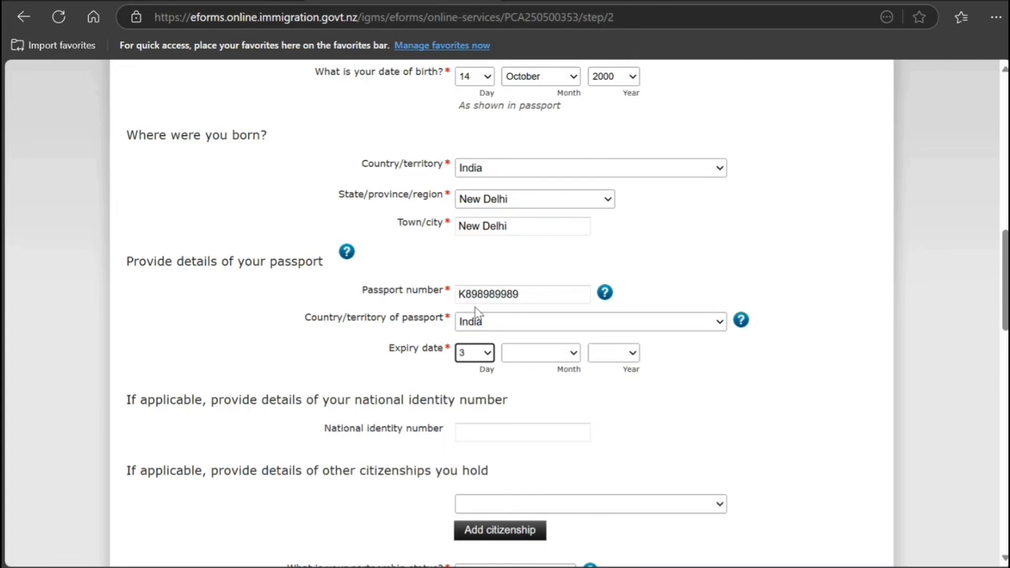
{"action": "key", "text": "Tab"}
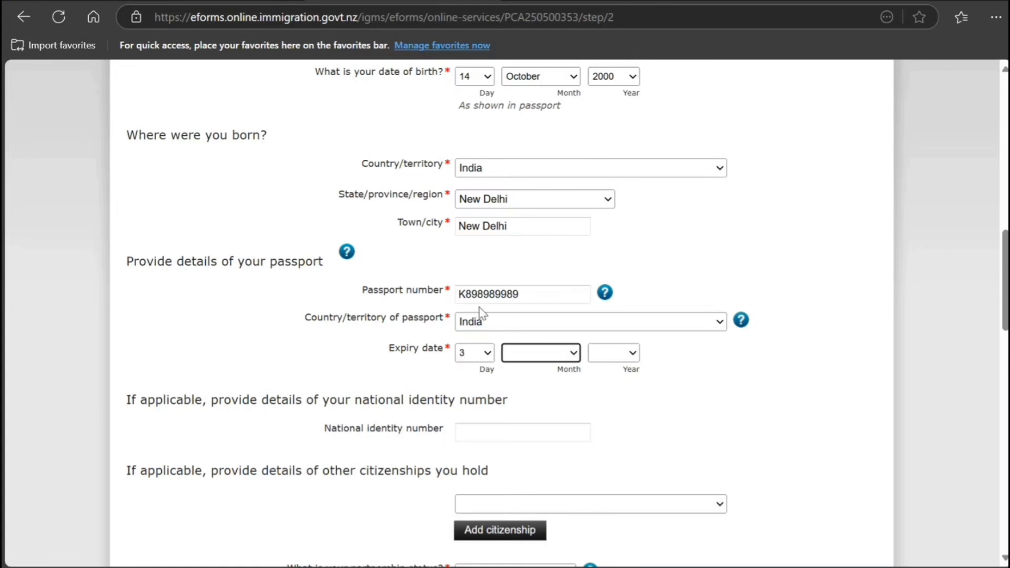
{"action": "key", "text": "Down"}
{"action": "key", "text": "Down"}
{"action": "key", "text": "Tab"}
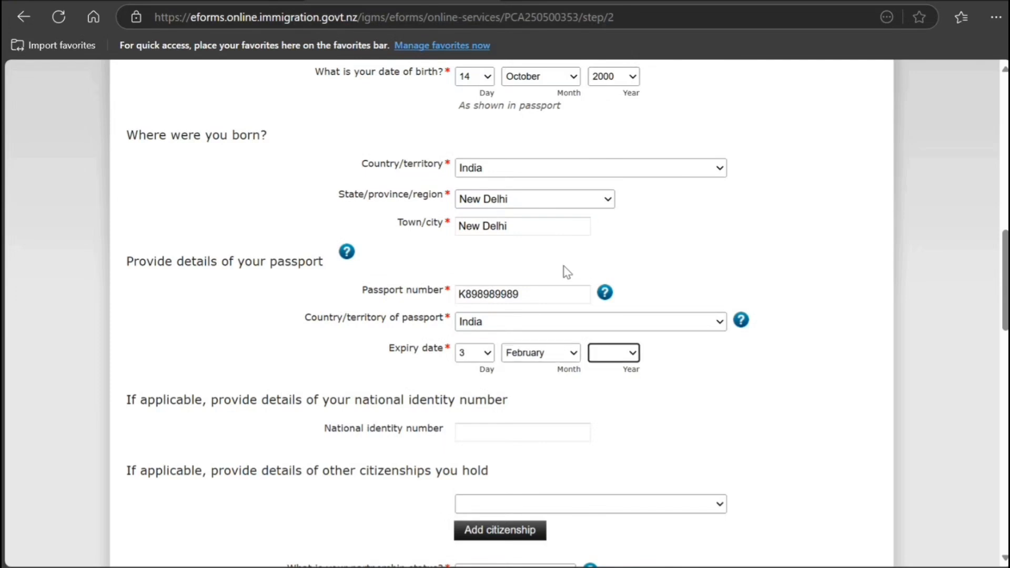
{"action": "key", "text": "Down"}
{"action": "key", "text": "Down"}
{"action": "key", "text": "Down"}
{"action": "key", "text": "Down"}
{"action": "key", "text": "Down"}
{"action": "key", "text": "Down"}
{"action": "key", "text": "Down"}
{"action": "key", "text": "Down"}
{"action": "key", "text": "Down"}
{"action": "left_click", "coordinate": [562, 356]}
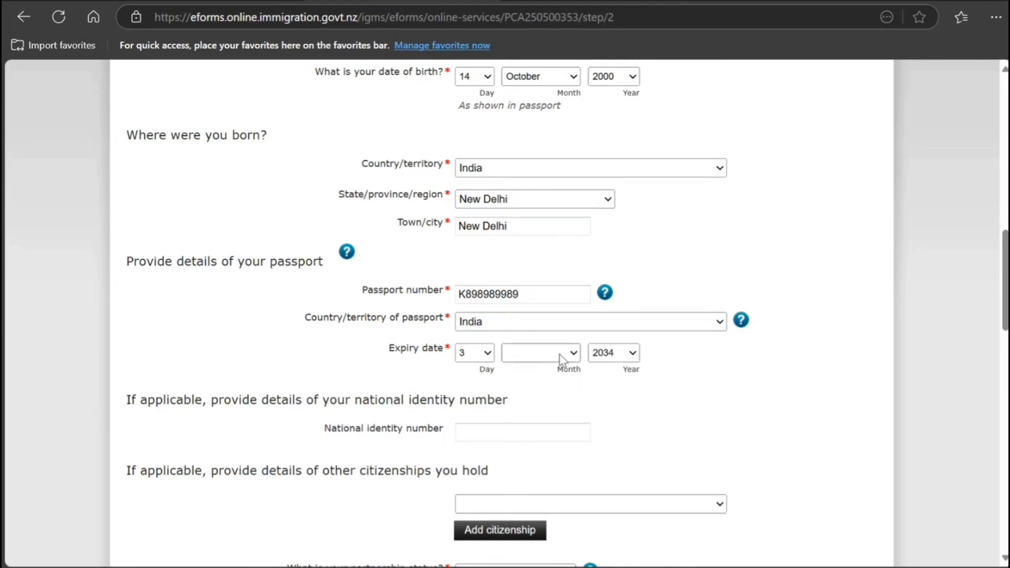
{"action": "left_click", "coordinate": [543, 256]}
{"action": "scroll", "coordinate": [397, 426], "scroll_direction": "down", "scroll_amount": 3}
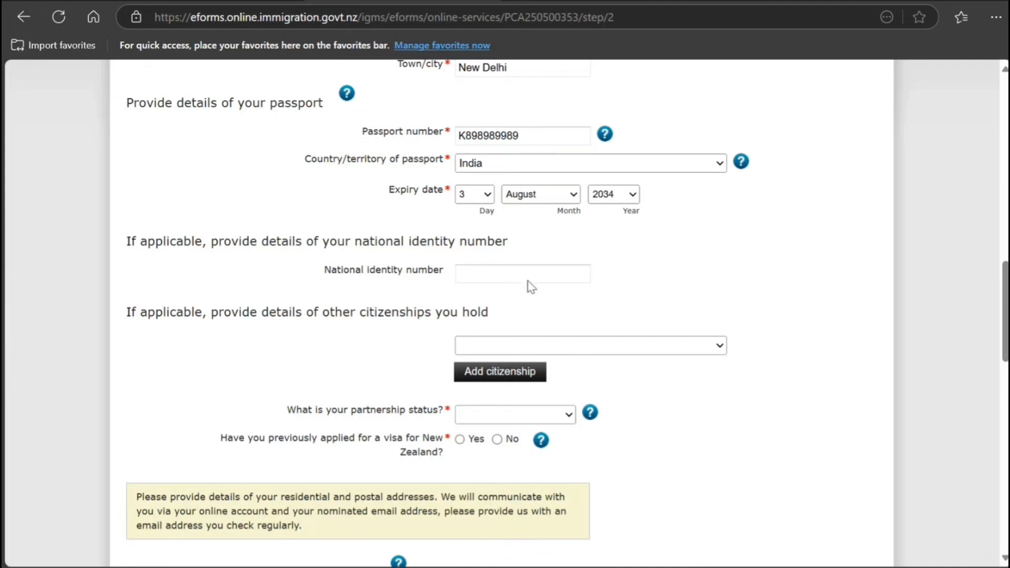
Pick 'Married / in civil union' as partnership status and answer No to earlier New Zealand visas.
{"action": "left_click", "coordinate": [527, 303]}
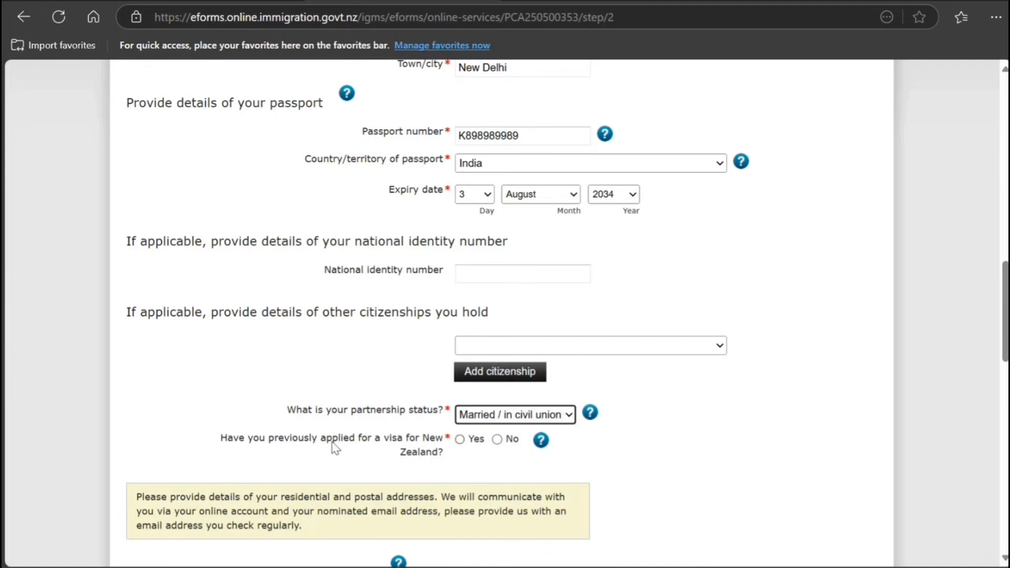
{"action": "left_click", "coordinate": [497, 440]}
{"action": "scroll", "coordinate": [500, 442], "scroll_direction": "down", "scroll_amount": 3}
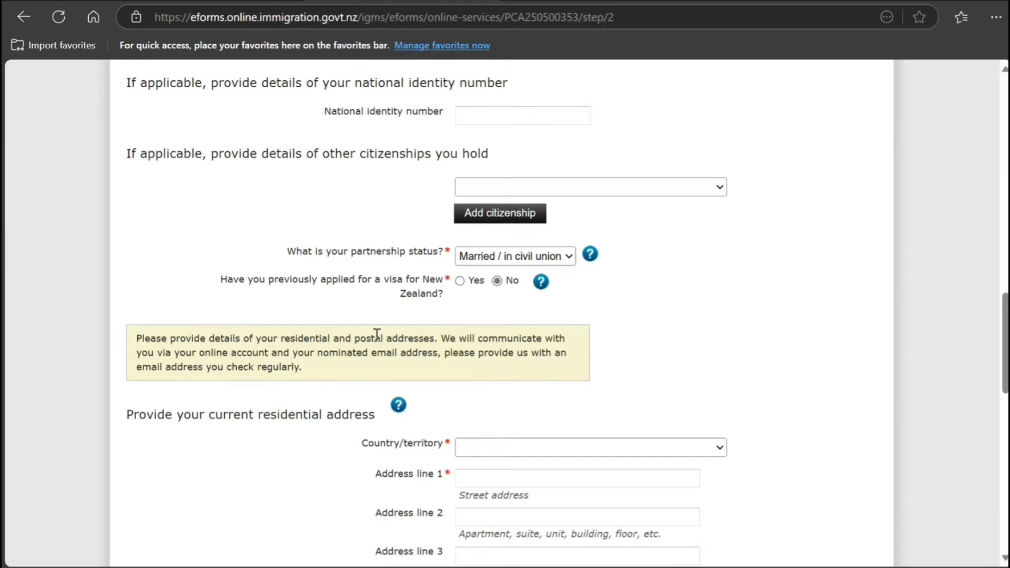
{"action": "scroll", "coordinate": [377, 334], "scroll_direction": "down", "scroll_amount": 6}
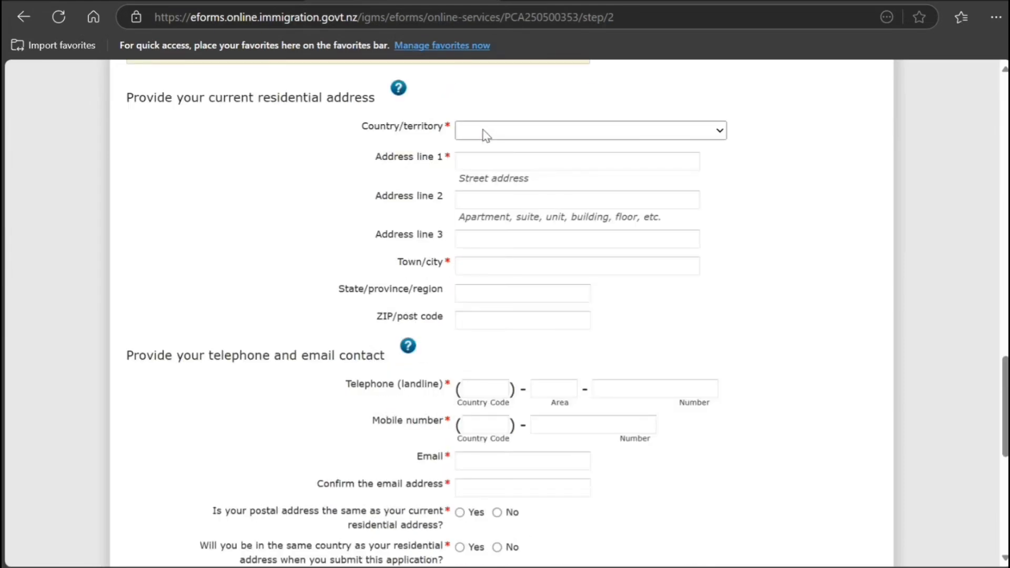
Enter the India residential address: street line, town New Delhi, state New Delhi, and post code.
{"action": "type", "text": "indo"}
{"action": "key", "text": "Up"}
{"action": "left_click", "coordinate": [483, 162]}
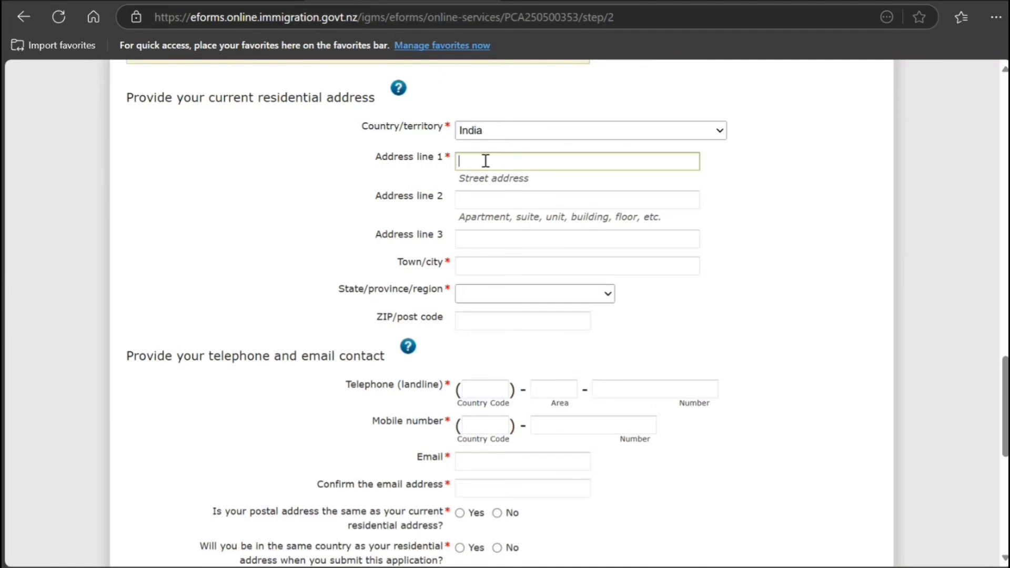
{"action": "type", "text": "76 ghghg hg  hg g"}
{"action": "left_click", "coordinate": [511, 266]}
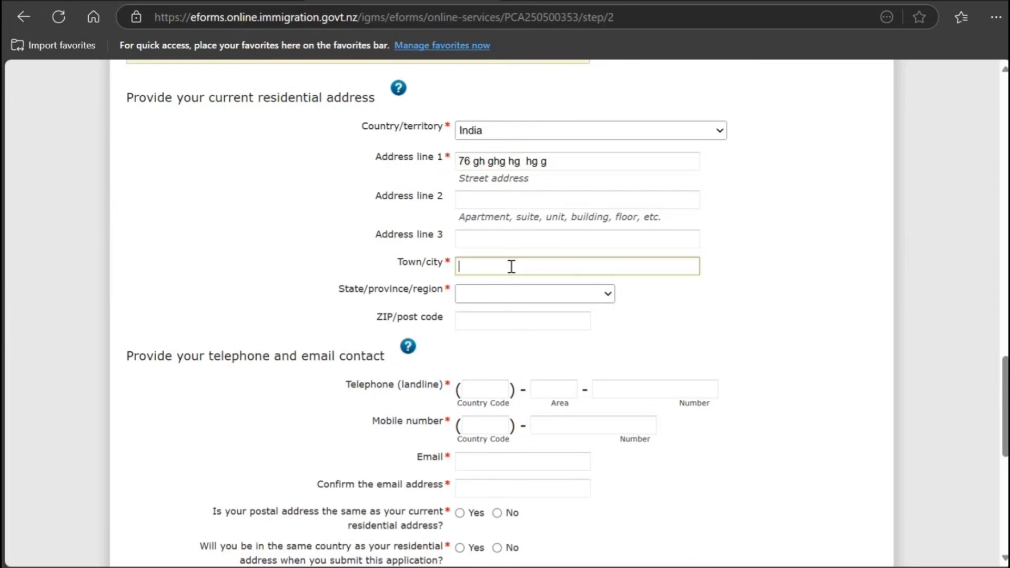
{"action": "type", "text": "New Delhi"}
{"action": "left_click", "coordinate": [506, 298]}
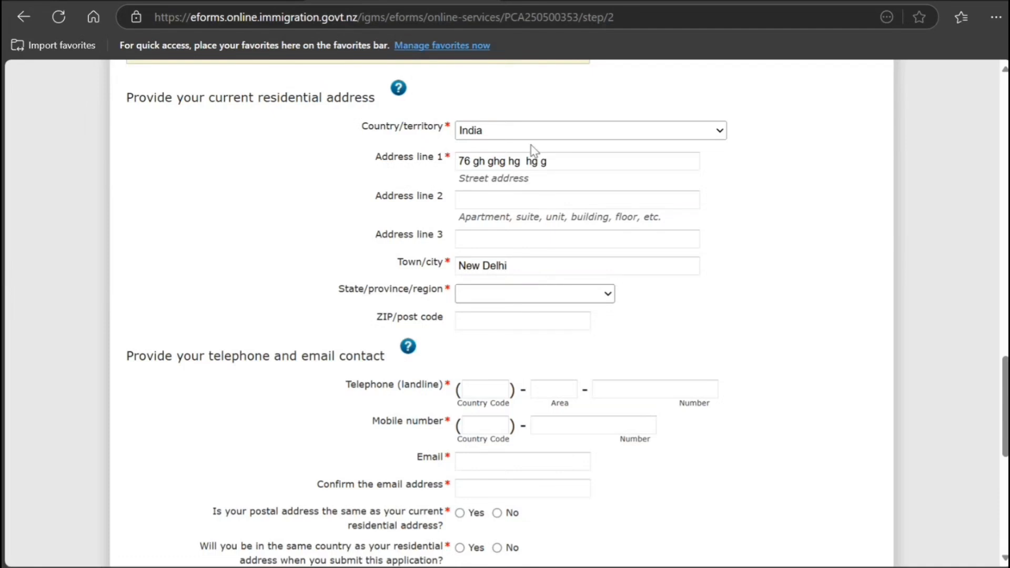
{"action": "left_click", "coordinate": [528, 129]}
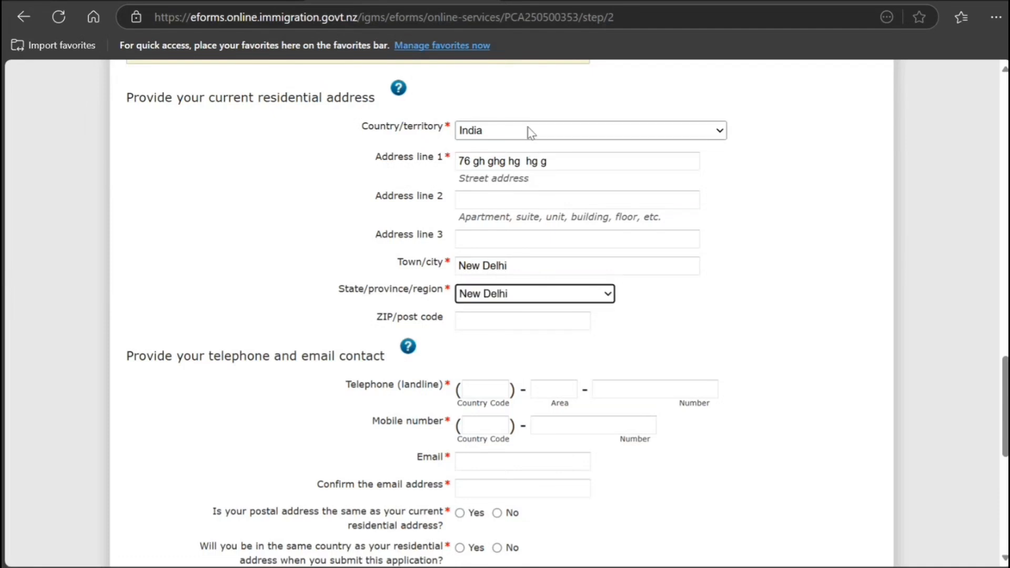
{"action": "left_click", "coordinate": [507, 328]}
{"action": "type", "text": "8989899"}
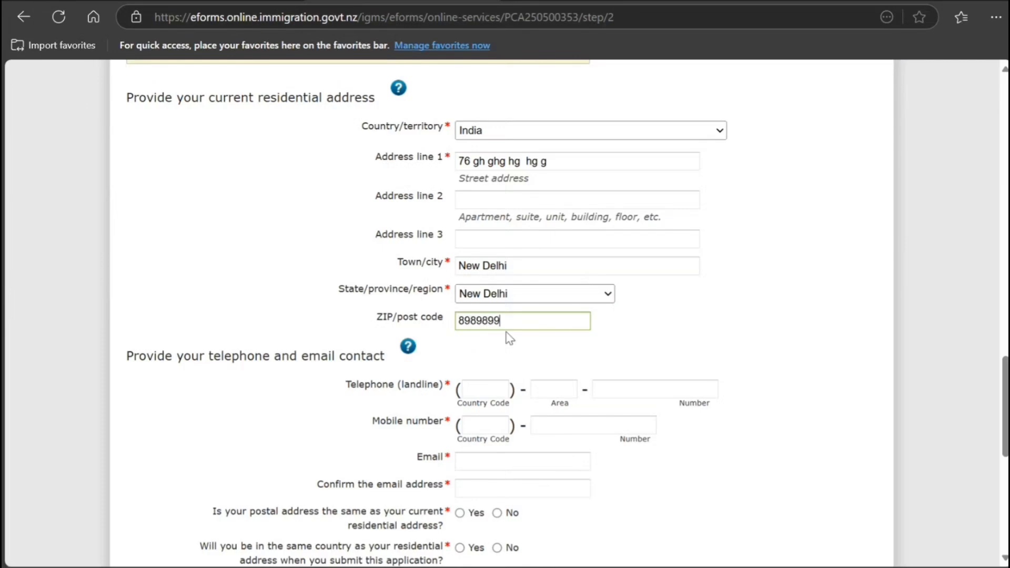
{"action": "type", "text": "88"}
Enter the +91 mobile number and the email address, pasting it into the confirmation field.
{"action": "left_click", "coordinate": [486, 427]}
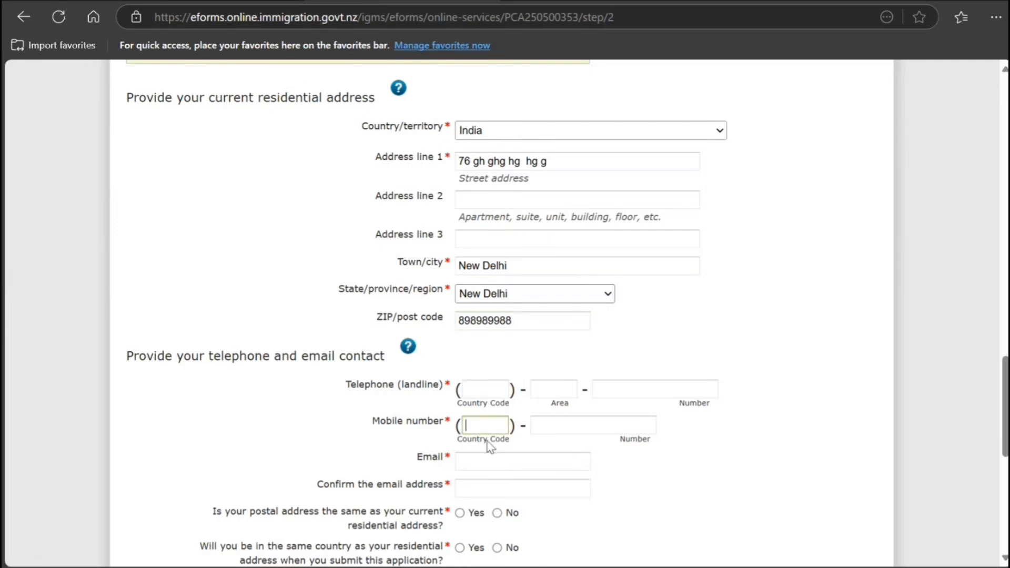
{"action": "type", "text": "91"}
{"action": "key", "text": "Tab"}
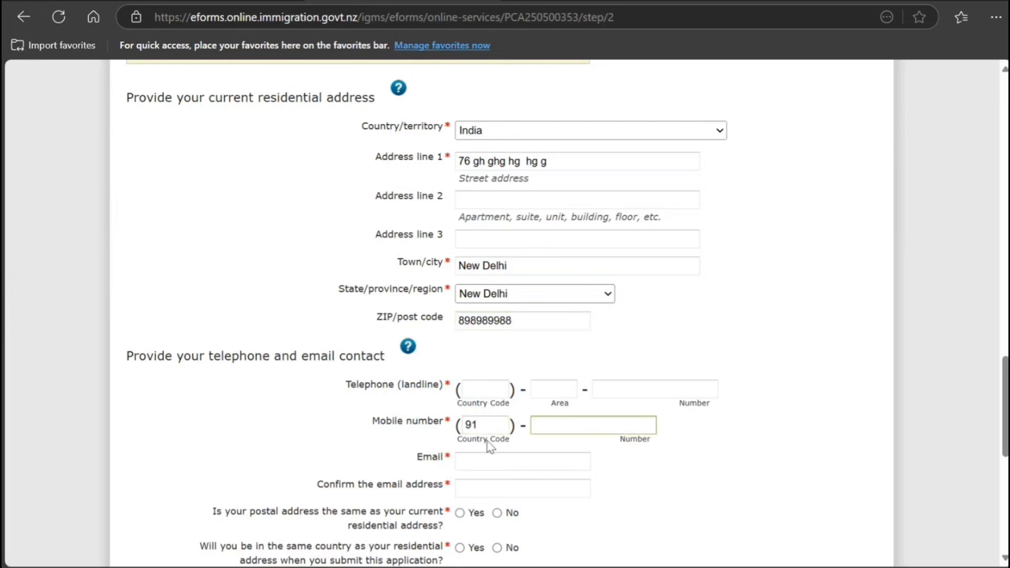
{"action": "type", "text": "7878787878"}
{"action": "key", "text": "Tab"}
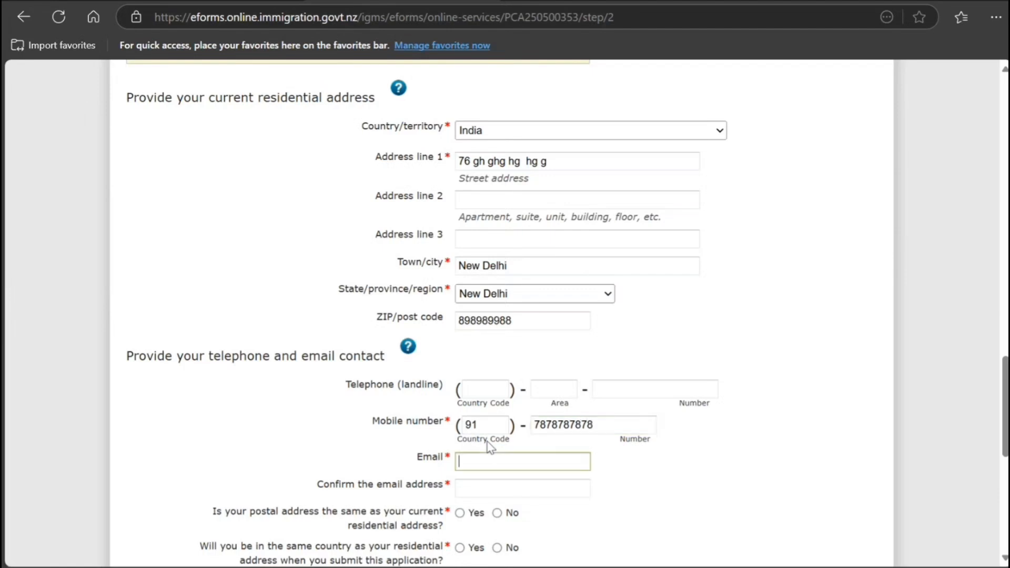
{"action": "type", "text": "jnjnjnjnjnj@dfdddfd"}
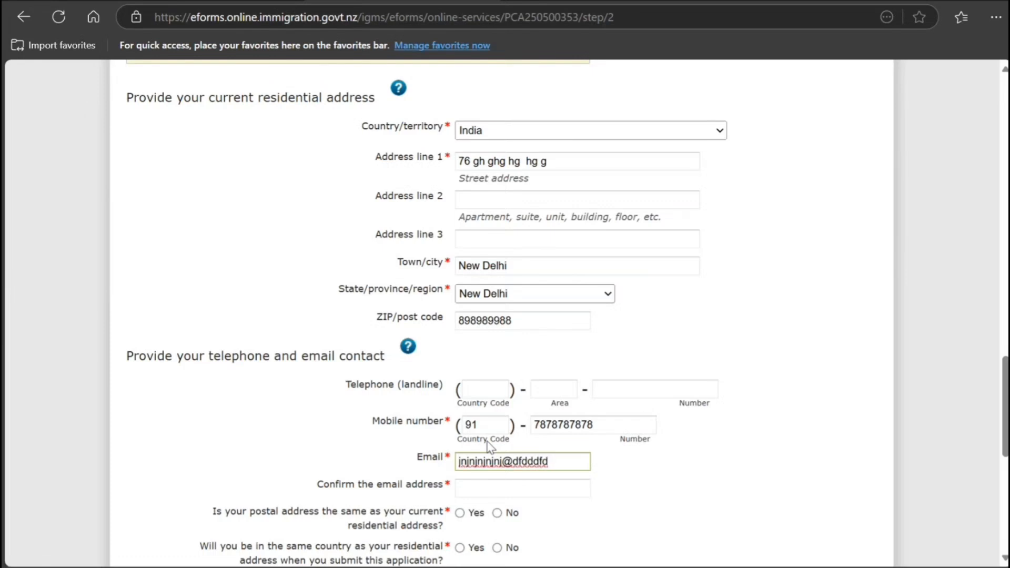
{"action": "type", "text": ".bnbnb"}
{"action": "key", "text": "ctrl+a"}
{"action": "key", "text": "ctrl+c"}
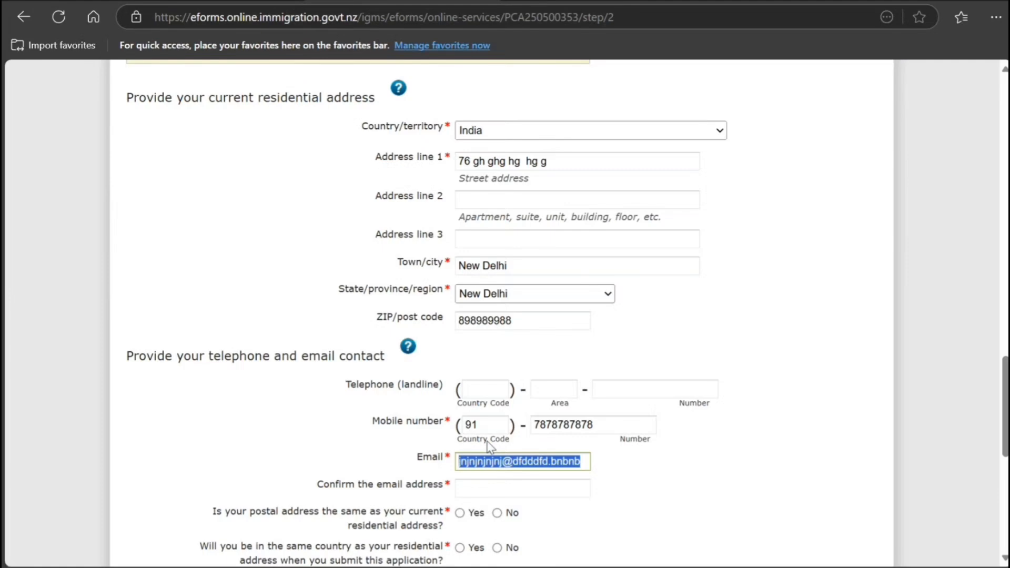
{"action": "left_click", "coordinate": [492, 490]}
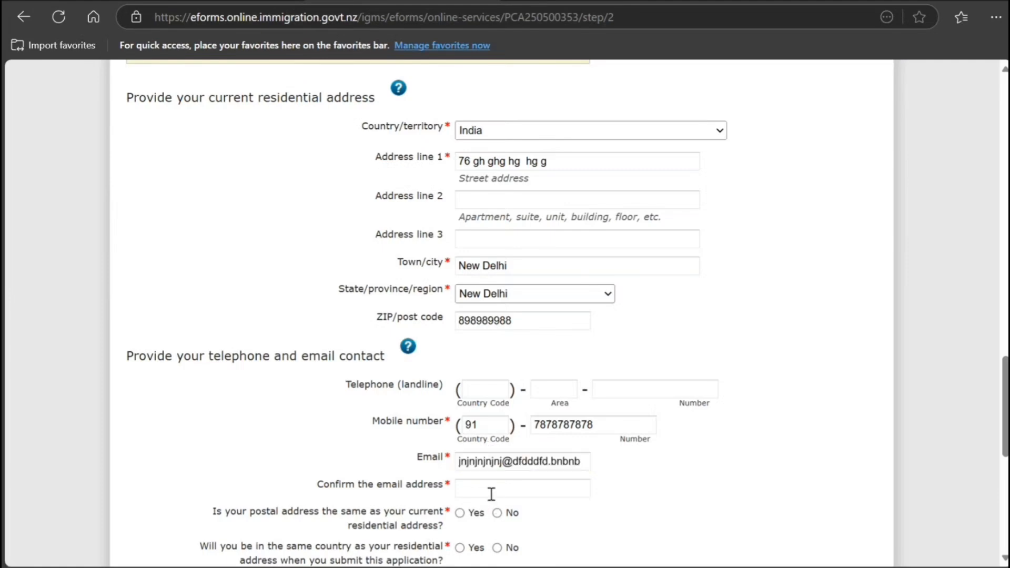
{"action": "key", "text": "ctrl+v"}
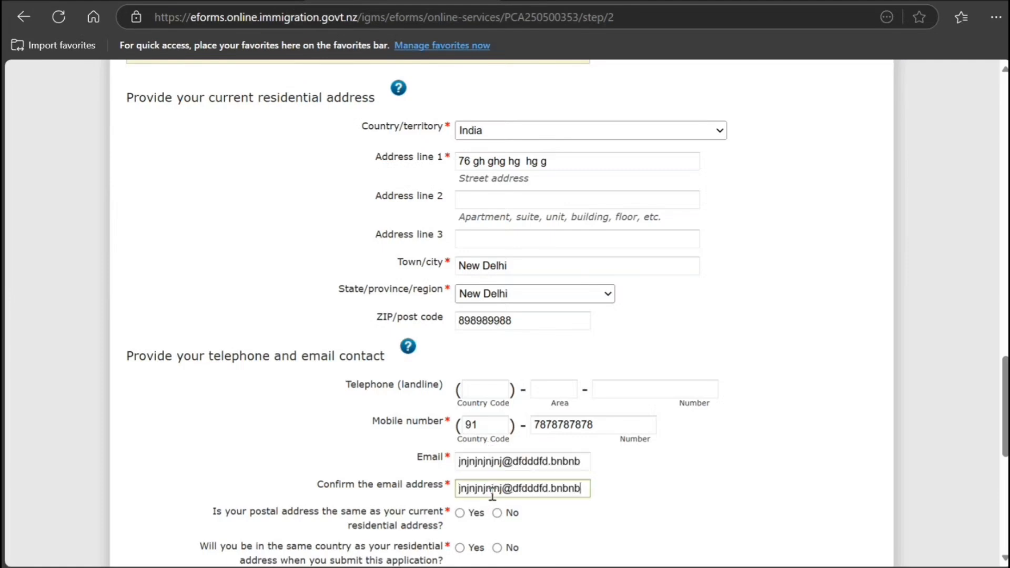
Answer Yes to same postal address and country, No to group application, accept the declaration, continue.
{"action": "scroll", "coordinate": [491, 503], "scroll_direction": "down", "scroll_amount": 2}
{"action": "scroll", "coordinate": [490, 503], "scroll_direction": "down", "scroll_amount": 1}
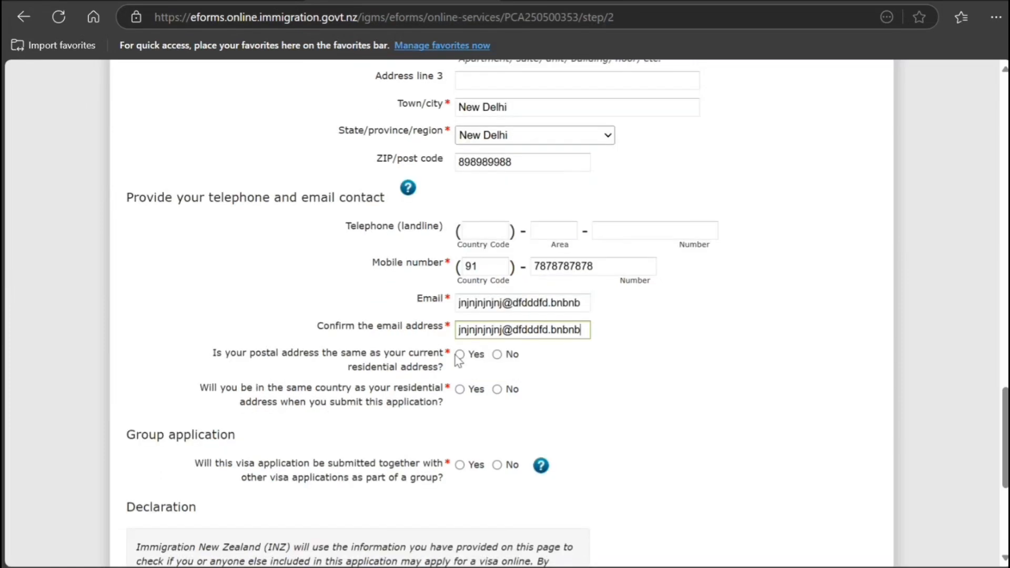
{"action": "left_click", "coordinate": [460, 354]}
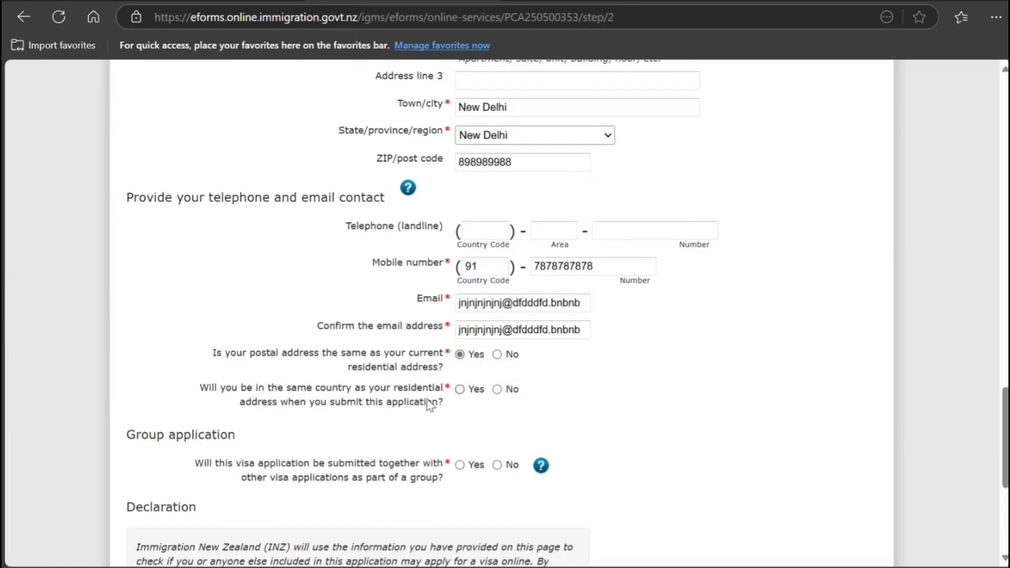
{"action": "left_click", "coordinate": [460, 390]}
{"action": "scroll", "coordinate": [273, 479], "scroll_direction": "down", "scroll_amount": 2}
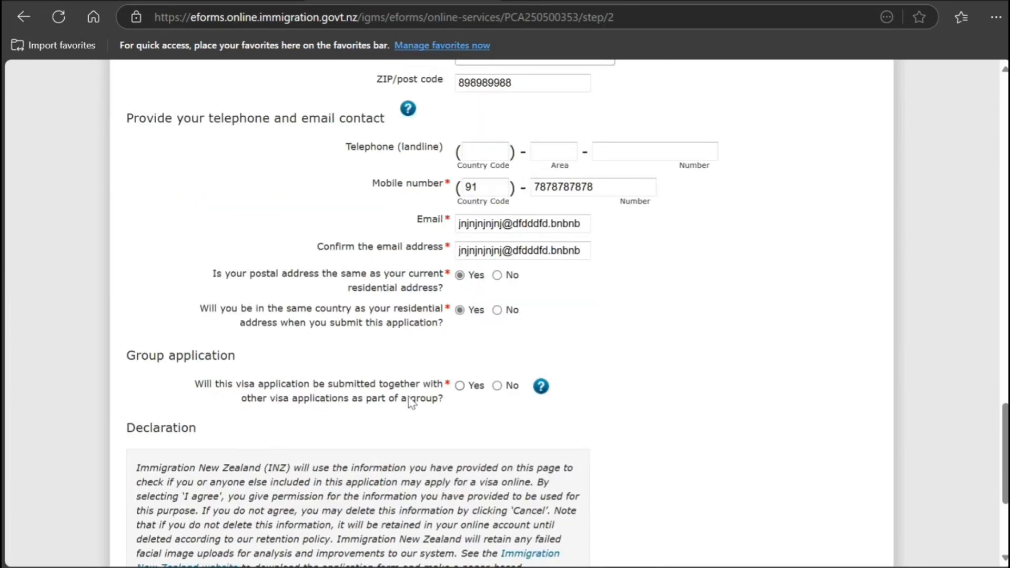
{"action": "left_click", "coordinate": [497, 385]}
{"action": "scroll", "coordinate": [391, 446], "scroll_direction": "down", "scroll_amount": 5}
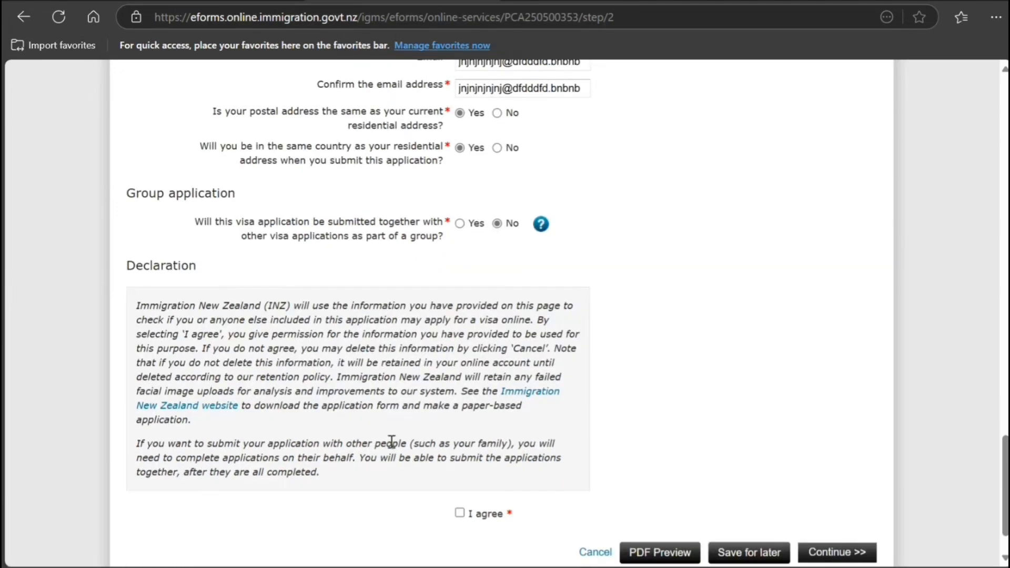
{"action": "left_click", "coordinate": [459, 453]}
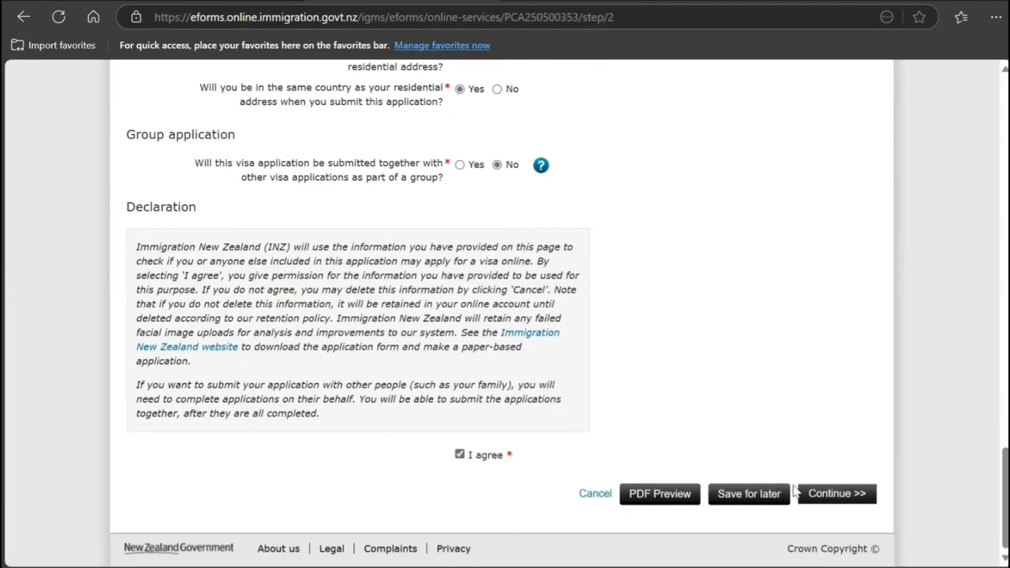
{"action": "left_click", "coordinate": [805, 497]}
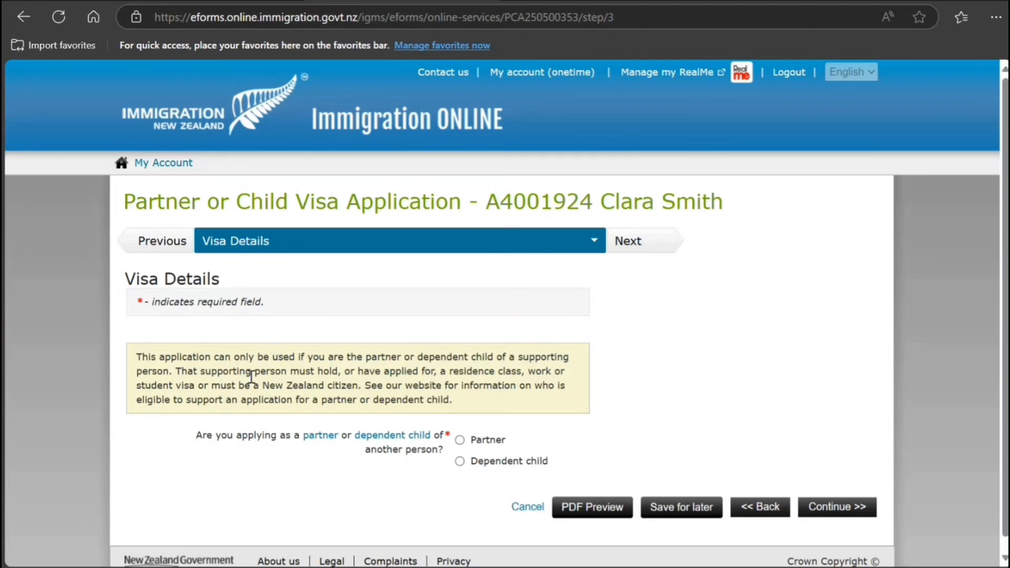
{"action": "scroll", "coordinate": [271, 420], "scroll_direction": "down", "scroll_amount": 1}
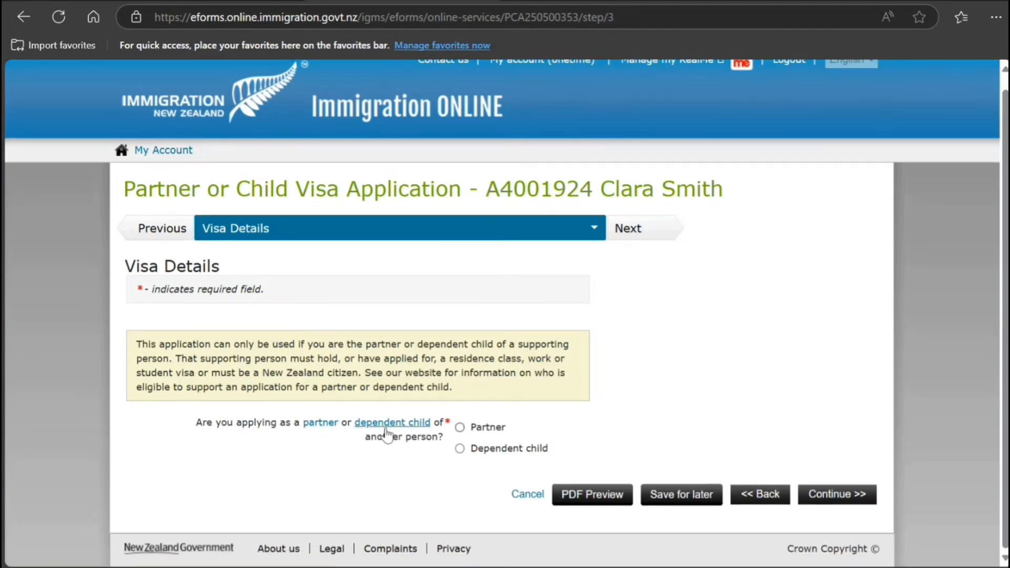
{"action": "left_click", "coordinate": [460, 428]}
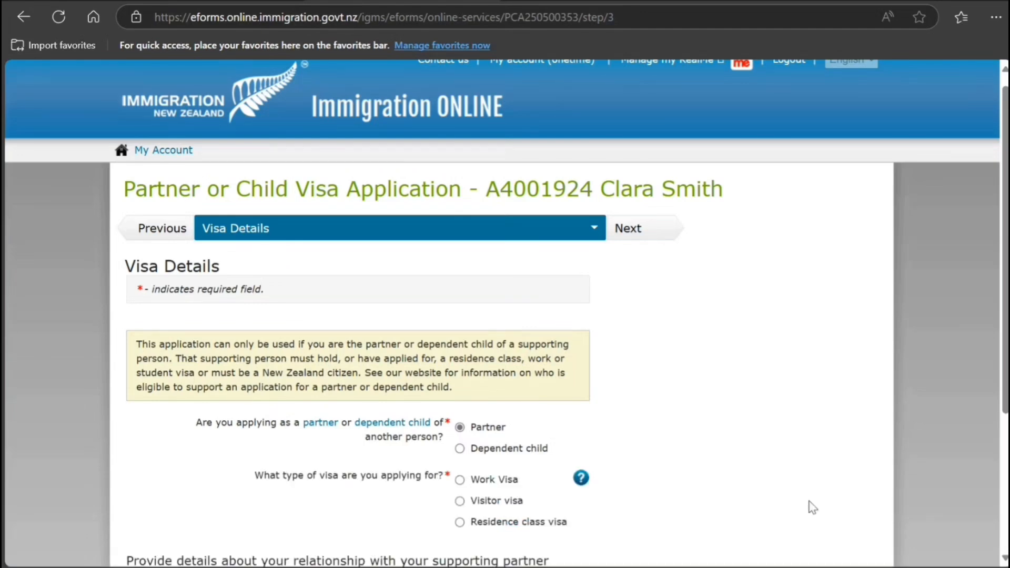
{"action": "scroll", "coordinate": [474, 431], "scroll_direction": "down", "scroll_amount": 1}
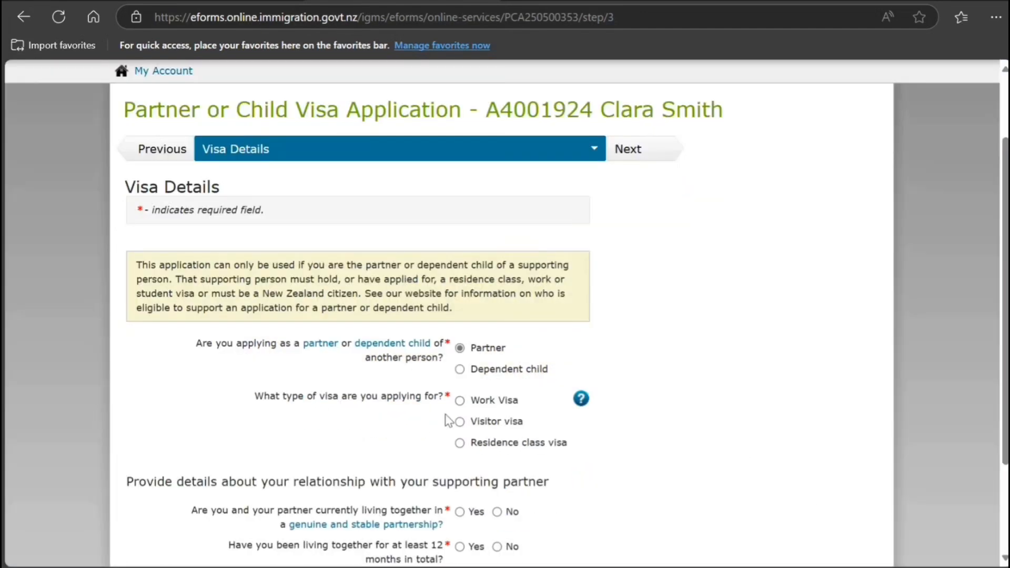
{"action": "left_click", "coordinate": [459, 401]}
{"action": "scroll", "coordinate": [318, 444], "scroll_direction": "down", "scroll_amount": 3}
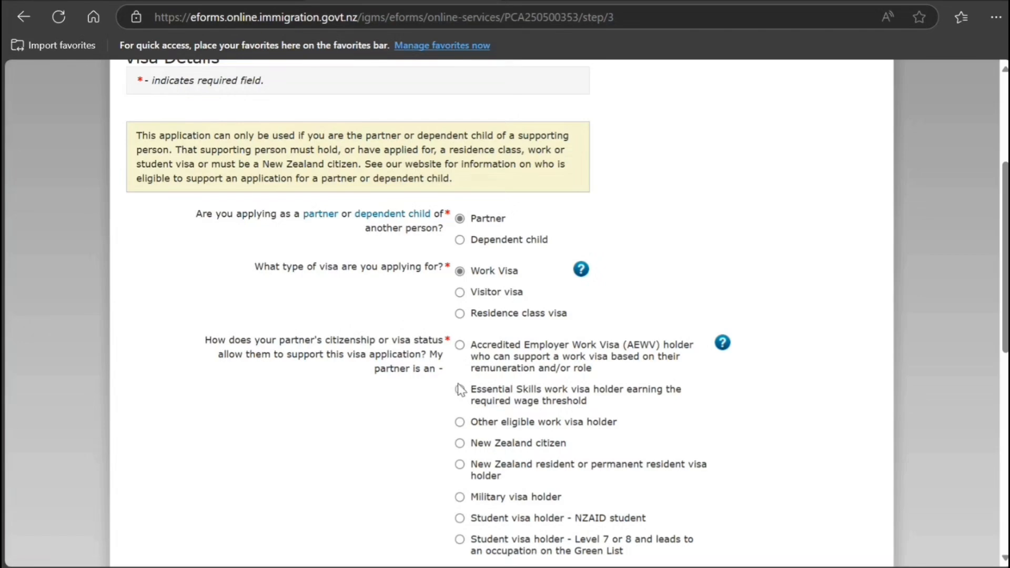
{"action": "scroll", "coordinate": [460, 389], "scroll_direction": "down", "scroll_amount": 1}
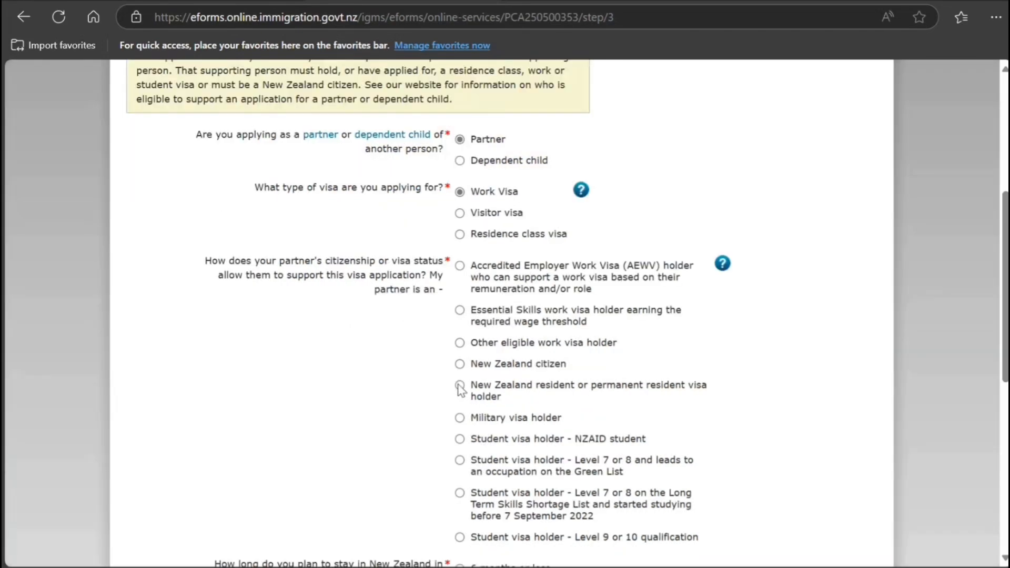
{"action": "left_click", "coordinate": [460, 537]}
{"action": "scroll", "coordinate": [422, 489], "scroll_direction": "down", "scroll_amount": 3}
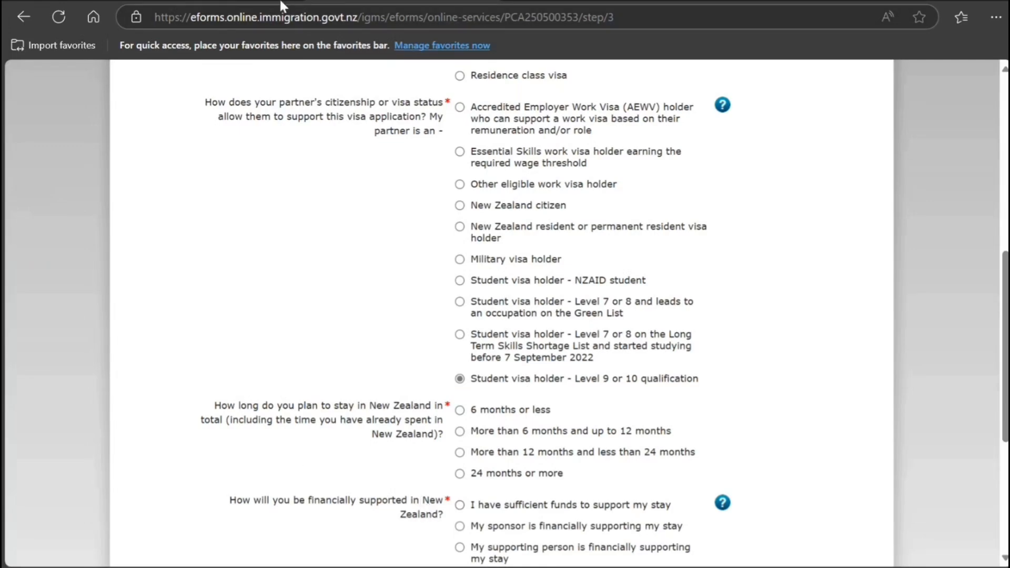
{"action": "left_click", "coordinate": [217, 1]}
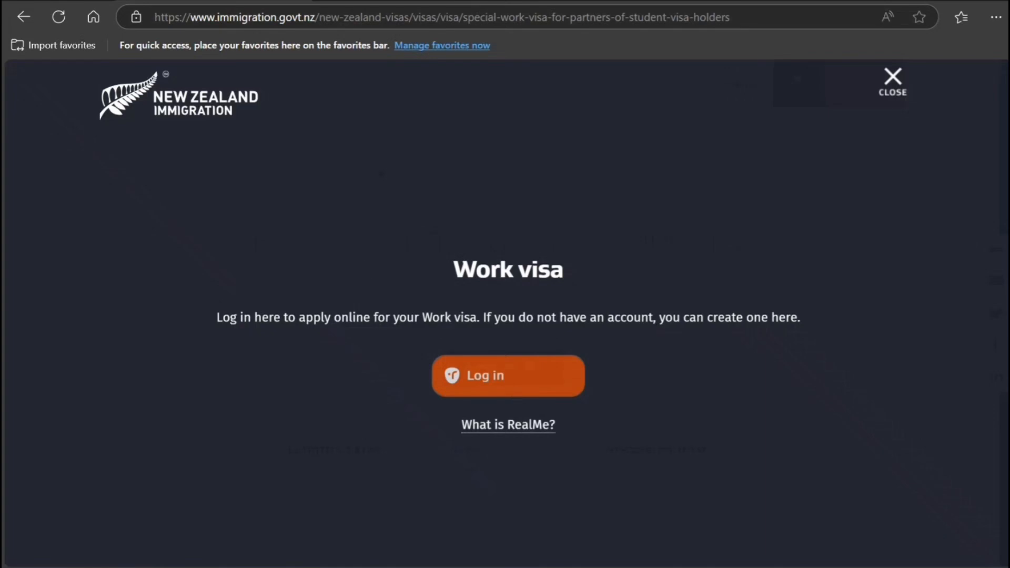
{"action": "left_click", "coordinate": [897, 84]}
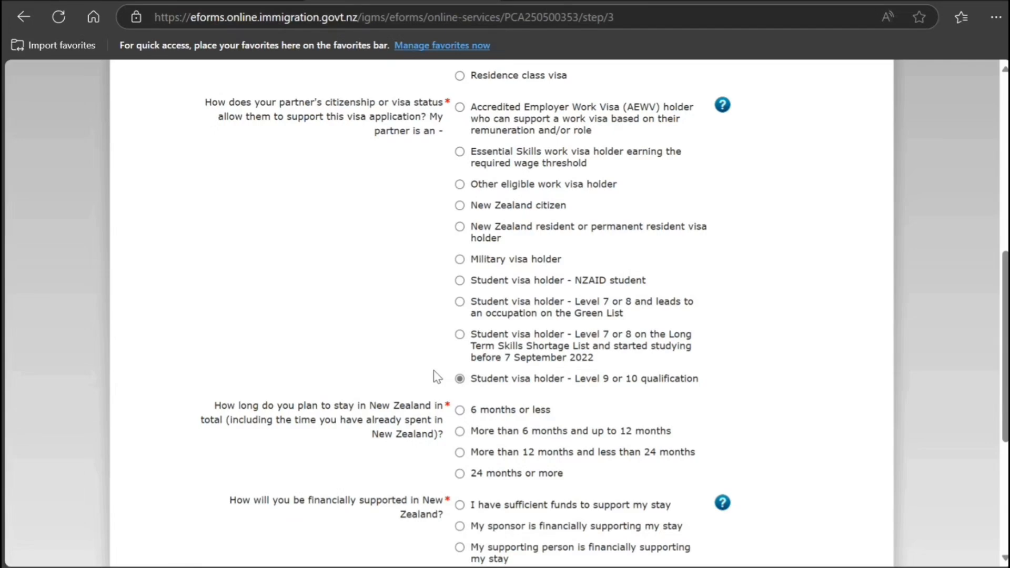
{"action": "scroll", "coordinate": [435, 376], "scroll_direction": "down", "scroll_amount": 3}
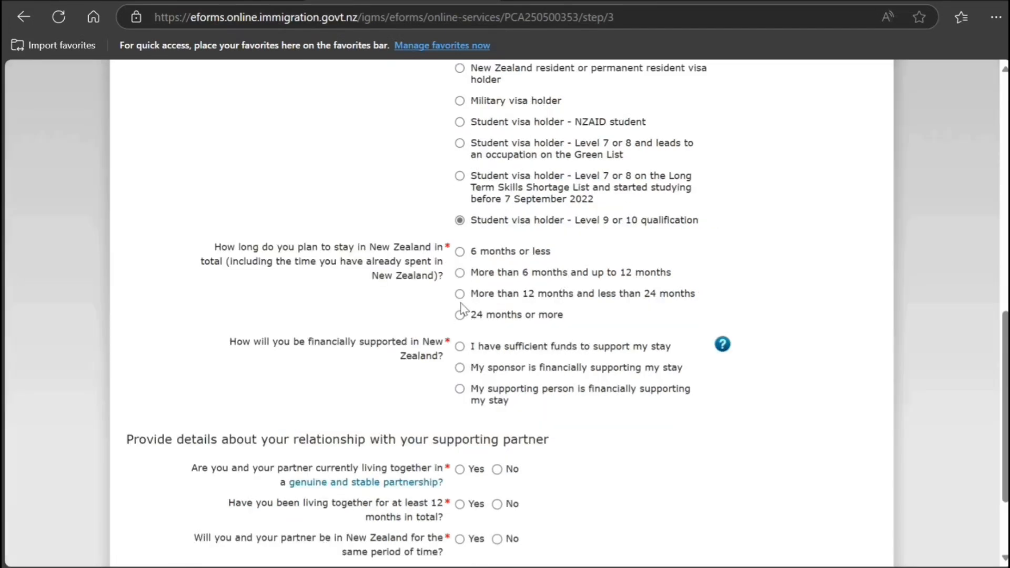
Choose a 12–24 month stay and answer the partnership questions on period, relatives and cohabitation.
{"action": "left_click", "coordinate": [461, 296]}
{"action": "scroll", "coordinate": [387, 417], "scroll_direction": "down", "scroll_amount": 2}
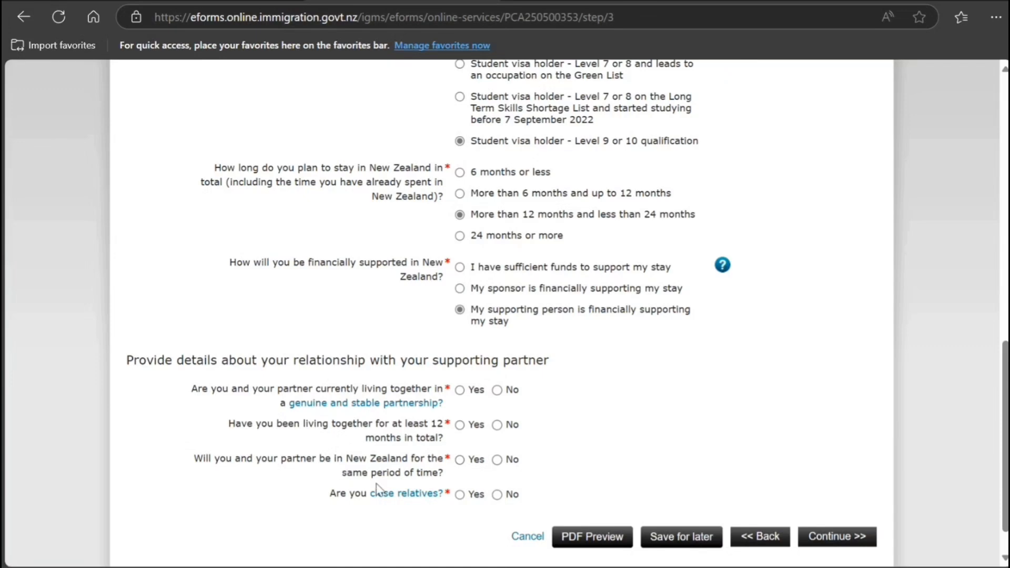
{"action": "left_click", "coordinate": [459, 460]}
{"action": "left_click", "coordinate": [496, 495]}
{"action": "left_click", "coordinate": [459, 425]}
{"action": "left_click", "coordinate": [497, 390]}
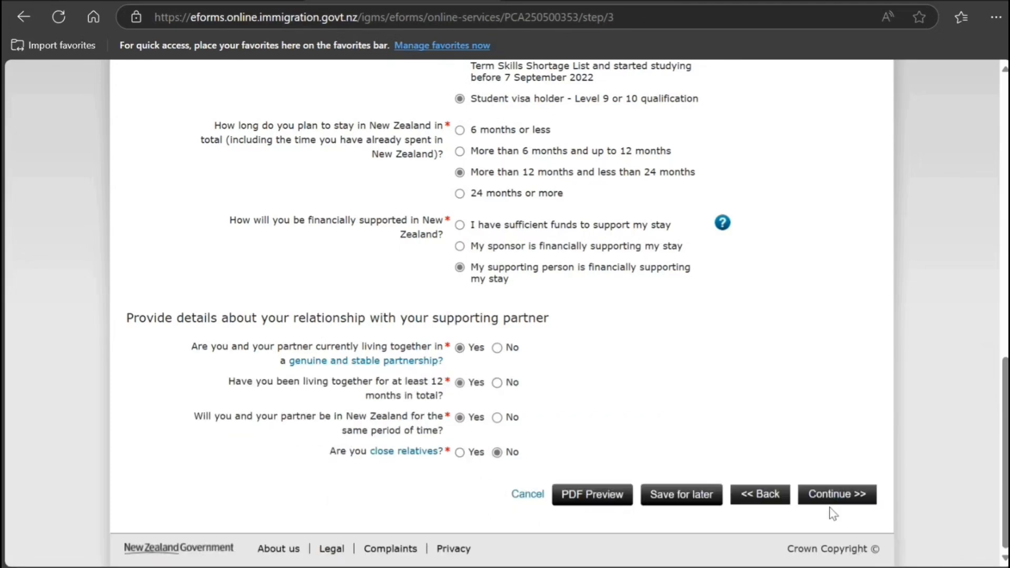
Move to Supporting Person Details and enter the partner's family and given names.
{"action": "left_click", "coordinate": [805, 499]}
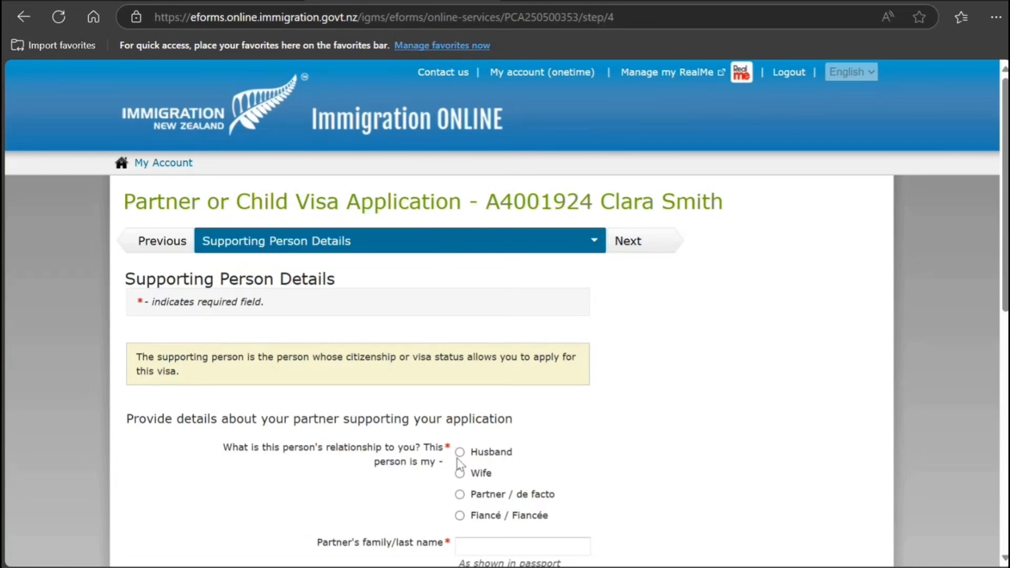
{"action": "scroll", "coordinate": [369, 464], "scroll_direction": "down", "scroll_amount": 1}
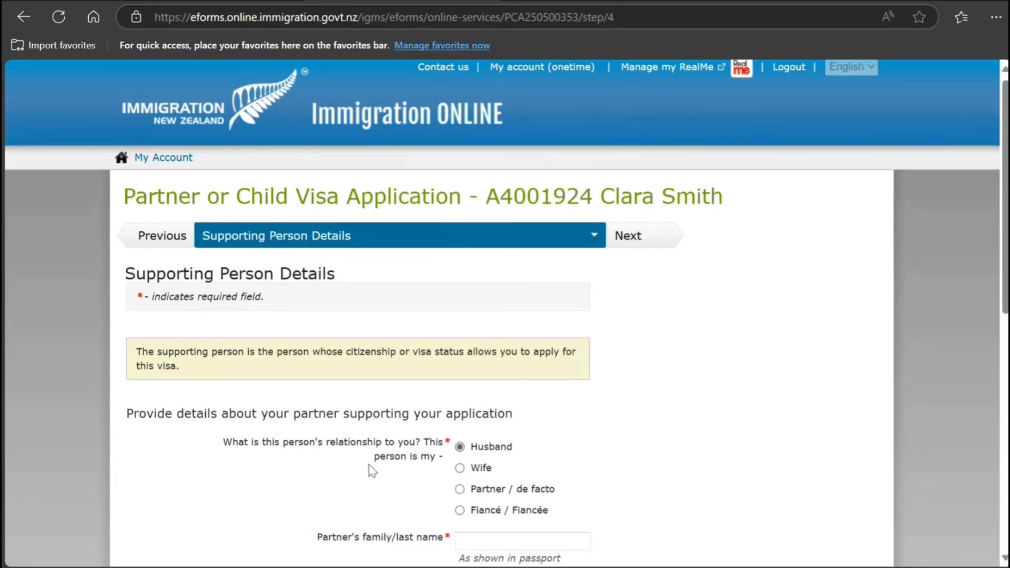
{"action": "scroll", "coordinate": [373, 471], "scroll_direction": "down", "scroll_amount": 3}
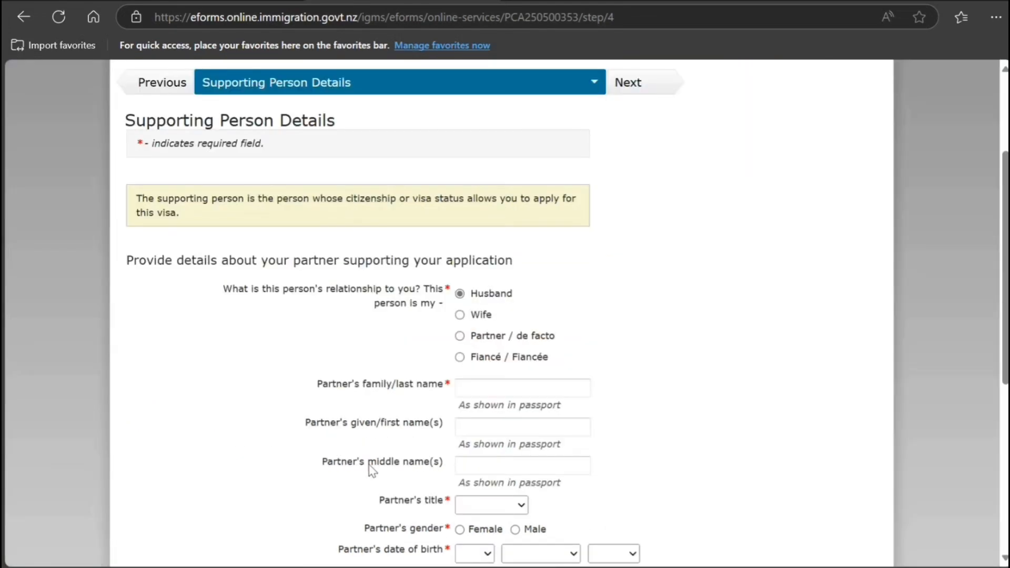
{"action": "left_click", "coordinate": [487, 392]}
{"action": "type", "text": "Smith"}
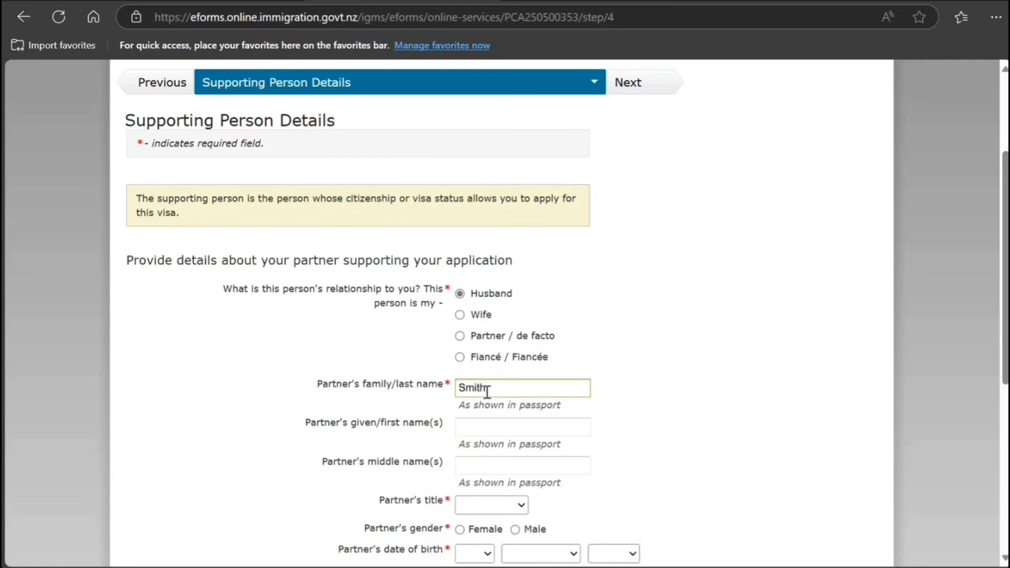
{"action": "key", "text": "Tab"}
{"action": "type", "text": "John"}
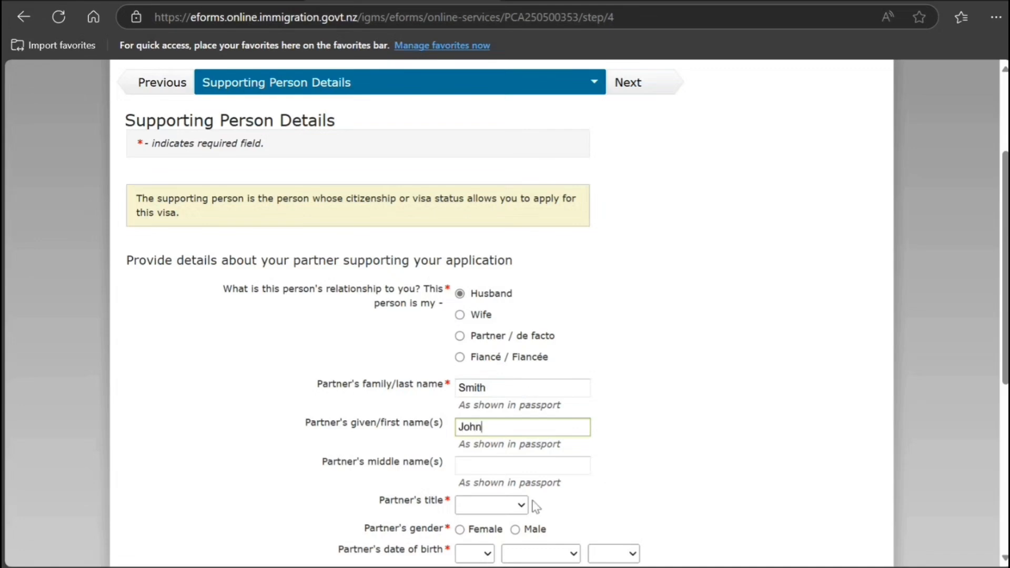
Set the partner's title Mr, gender male and birth date 15 September 1994.
{"action": "scroll", "coordinate": [527, 421], "scroll_direction": "down", "scroll_amount": 3}
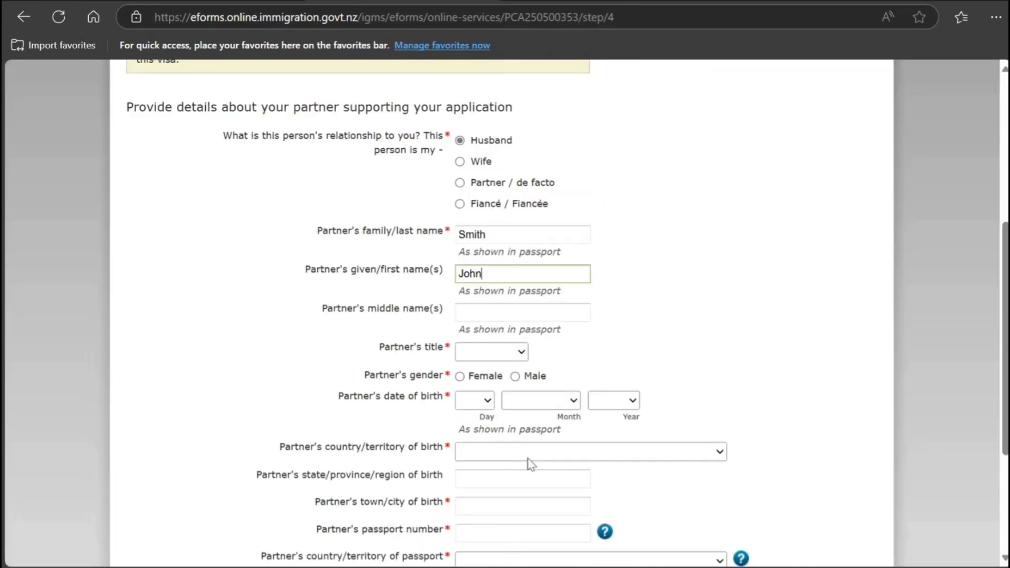
{"action": "left_click", "coordinate": [526, 461]}
{"action": "left_click", "coordinate": [488, 397]}
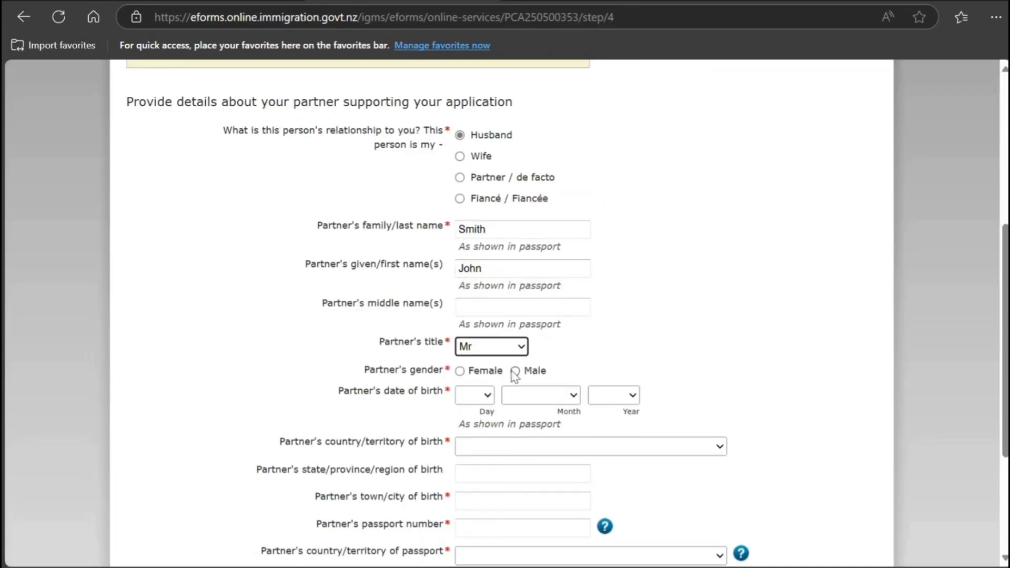
{"action": "left_click", "coordinate": [515, 371]}
{"action": "left_click", "coordinate": [475, 303]}
{"action": "left_click", "coordinate": [521, 398]}
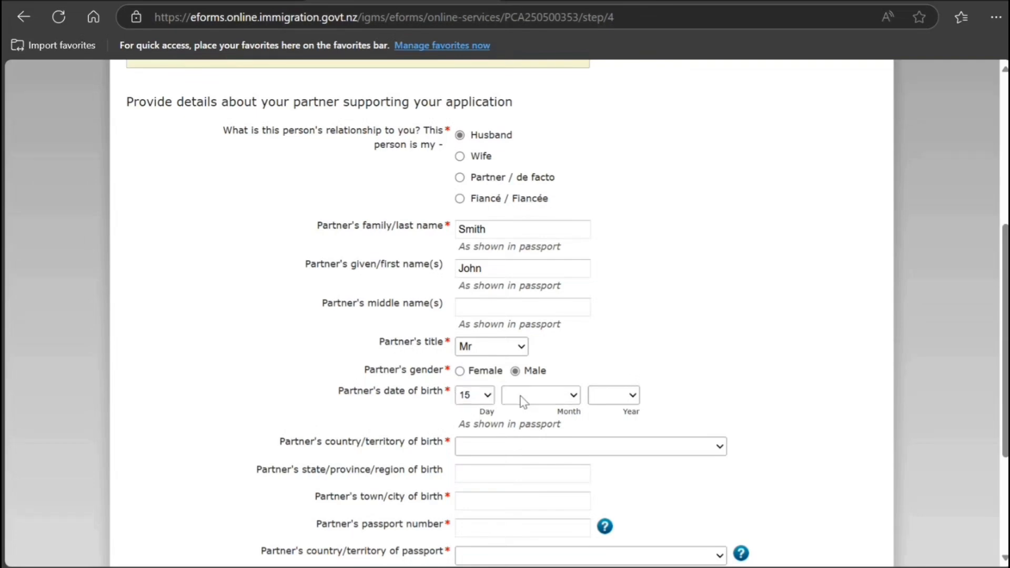
{"action": "left_click", "coordinate": [545, 316]}
{"action": "left_click", "coordinate": [605, 259]}
Set the partner's birthplace to India, state New Delhi, town New Delhi.
{"action": "left_click", "coordinate": [321, 408]}
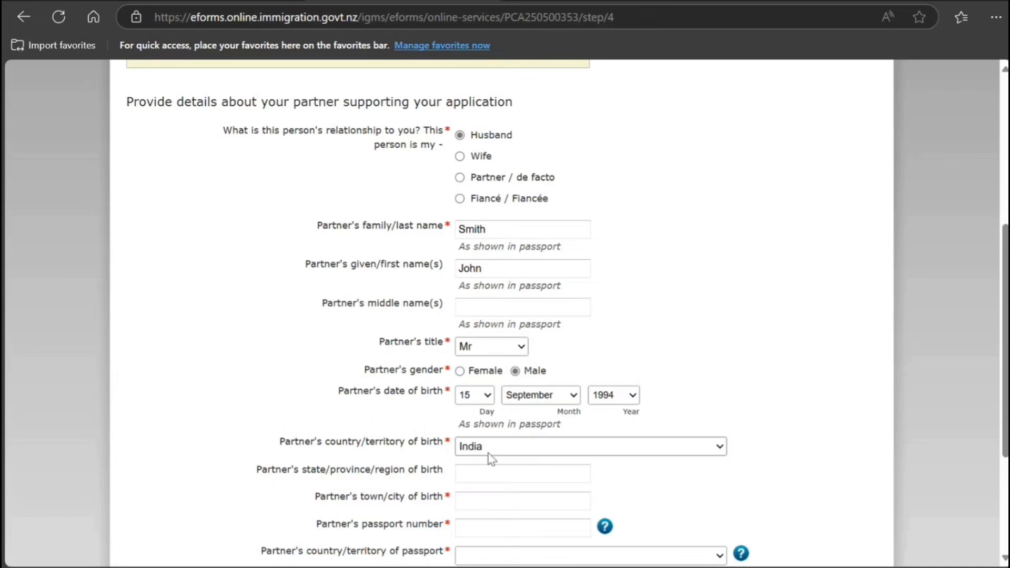
{"action": "left_click", "coordinate": [484, 475]}
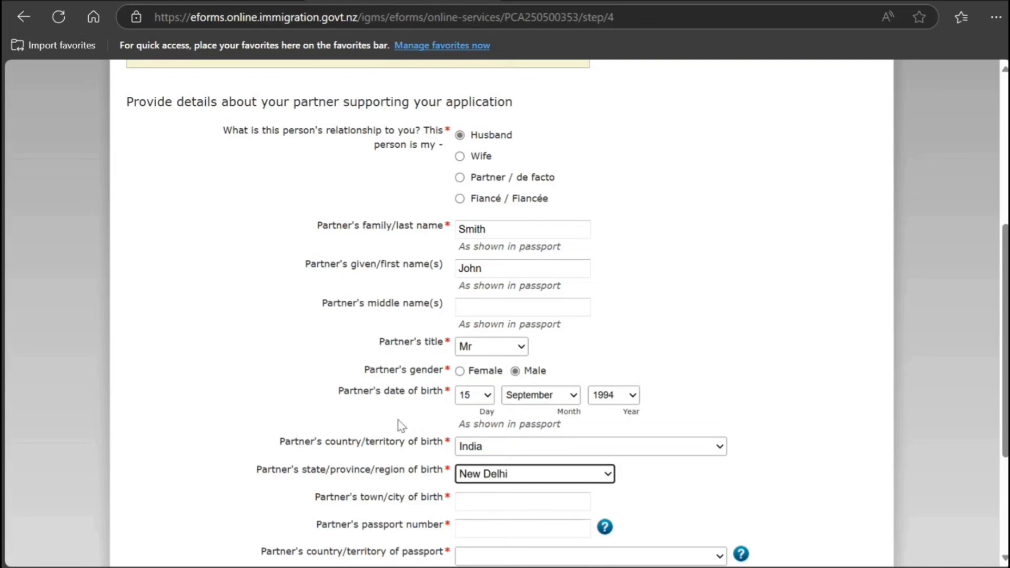
{"action": "left_click", "coordinate": [374, 532]}
{"action": "scroll", "coordinate": [436, 442], "scroll_direction": "down", "scroll_amount": 3}
{"action": "left_click", "coordinate": [502, 350]}
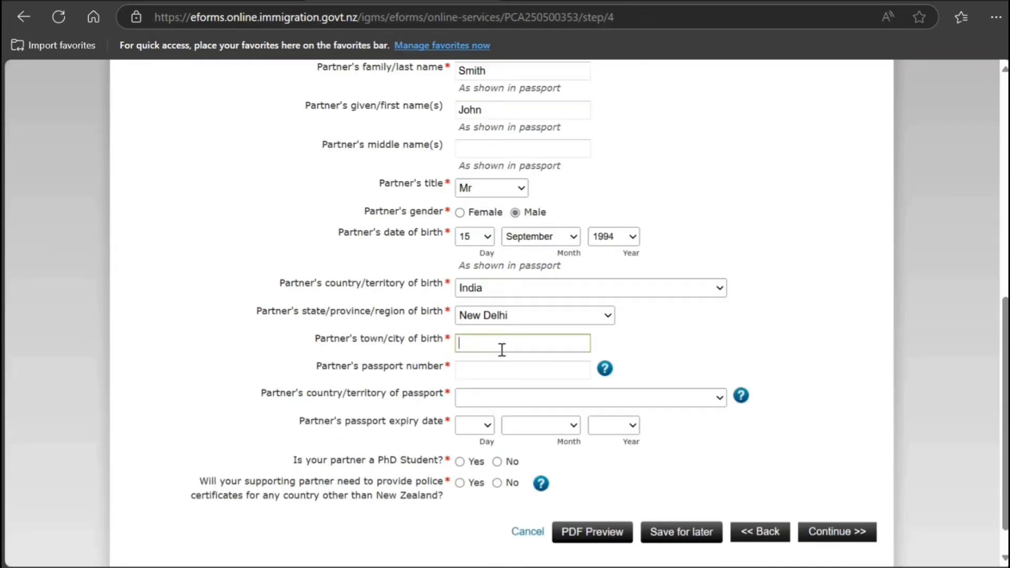
{"action": "type", "text": "New Delhi"}
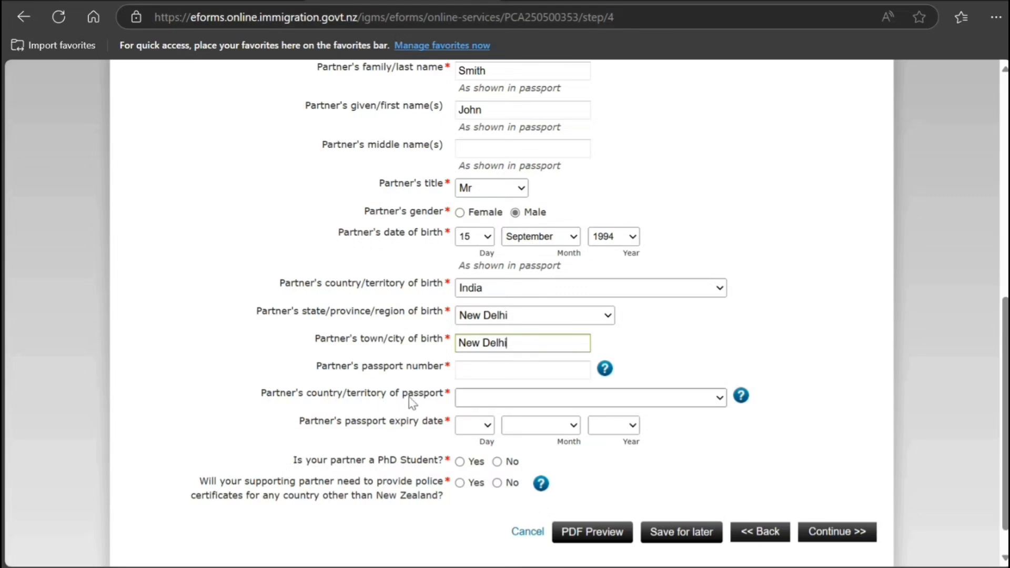
Enter the partner's passport number, India as issuing country, and expiry 30 November 2034.
{"action": "left_click", "coordinate": [491, 377]}
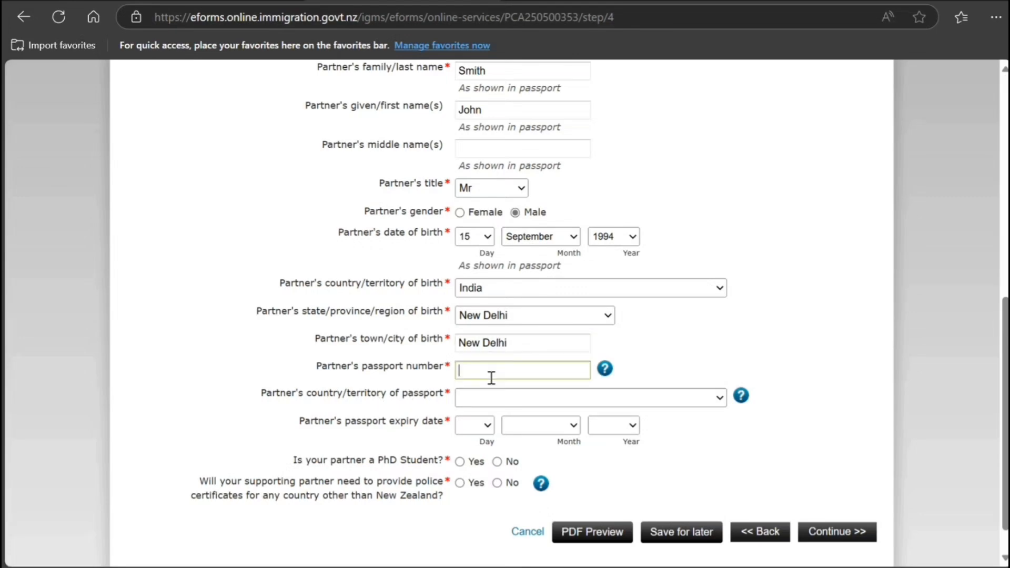
{"action": "type", "text": "J89898998"}
{"action": "left_click", "coordinate": [505, 401]}
{"action": "type", "text": "india"}
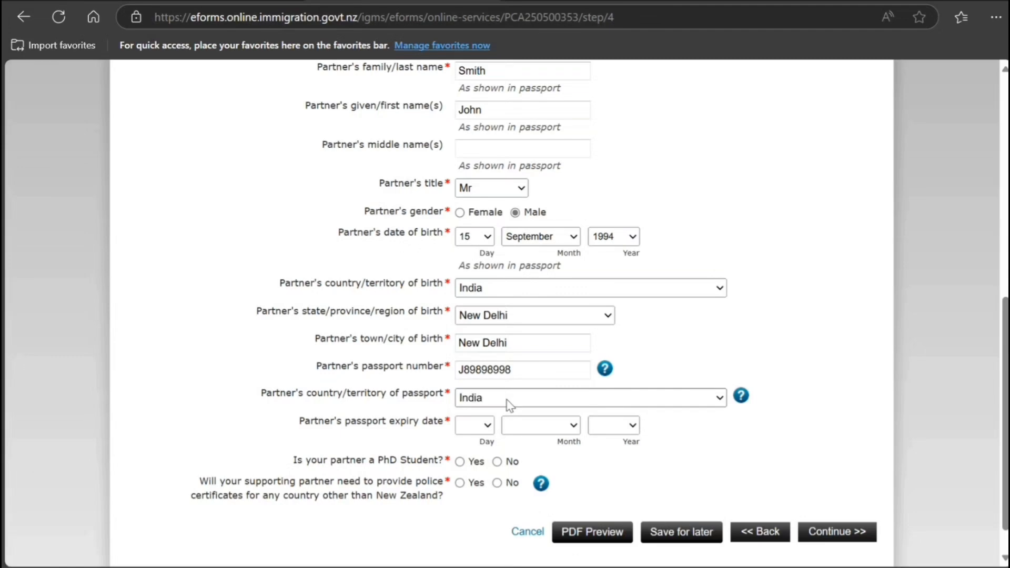
{"action": "left_click", "coordinate": [489, 428]}
{"action": "type", "text": "30"}
{"action": "left_click", "coordinate": [545, 425]}
{"action": "left_click", "coordinate": [544, 386]}
{"action": "left_click", "coordinate": [609, 427]}
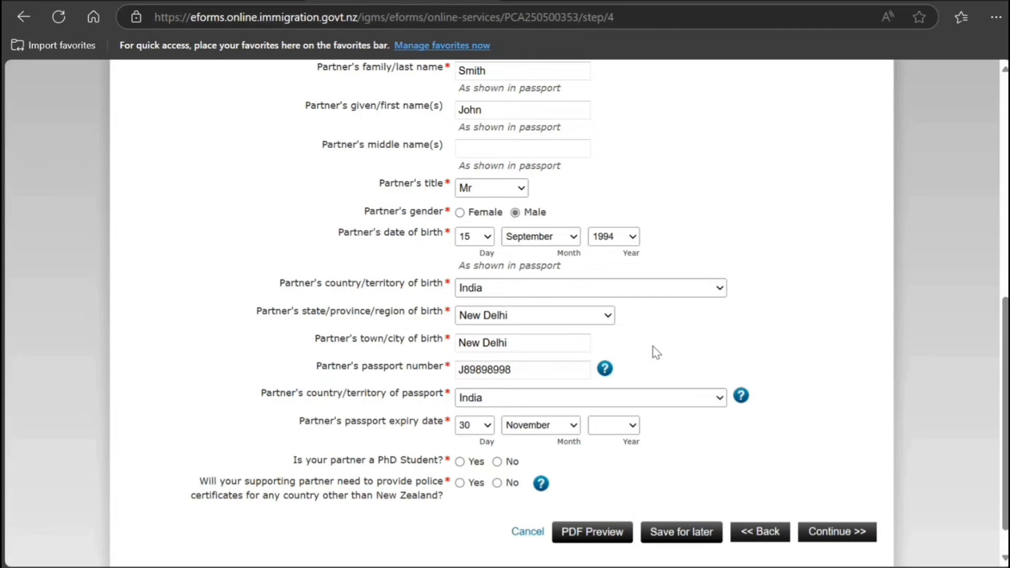
{"action": "scroll", "coordinate": [656, 352], "scroll_direction": "down", "scroll_amount": 1}
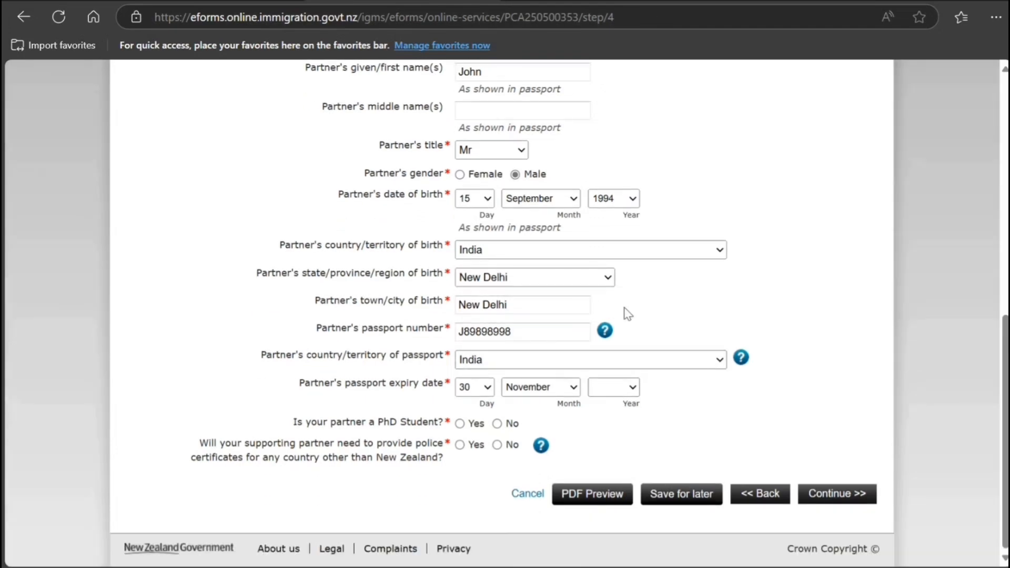
{"action": "left_click", "coordinate": [612, 164]}
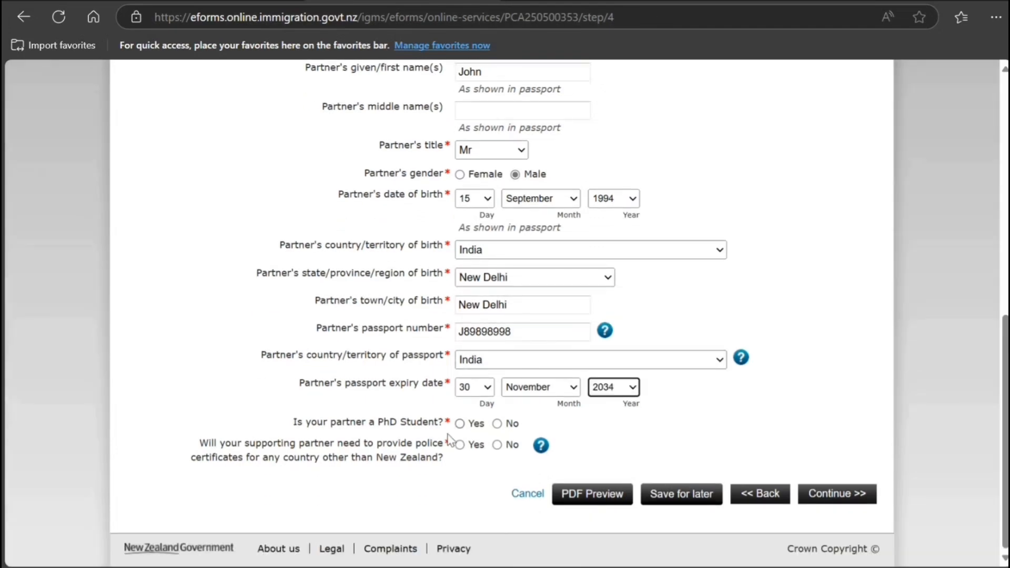
Mark the partner as a PhD student needing no other police certificates, and continue.
{"action": "left_click", "coordinate": [459, 423]}
{"action": "left_click", "coordinate": [496, 445]}
{"action": "left_click", "coordinate": [756, 492]}
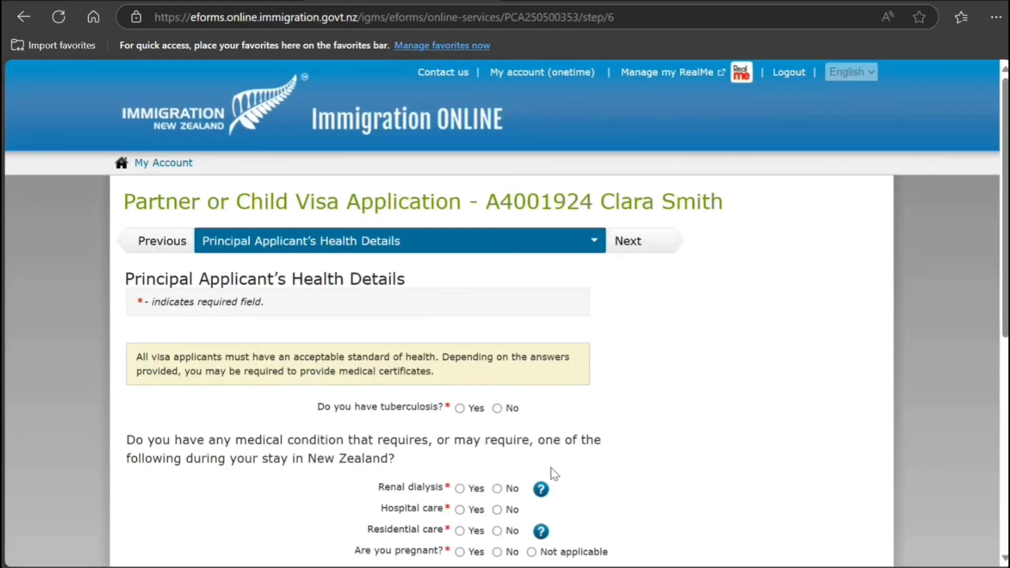
Answer No to the tuberculosis, renal dialysis, hospital care, residential care and pregnancy questions.
{"action": "left_click", "coordinate": [497, 408]}
{"action": "scroll", "coordinate": [495, 430], "scroll_direction": "down", "scroll_amount": 3}
{"action": "left_click", "coordinate": [497, 330]}
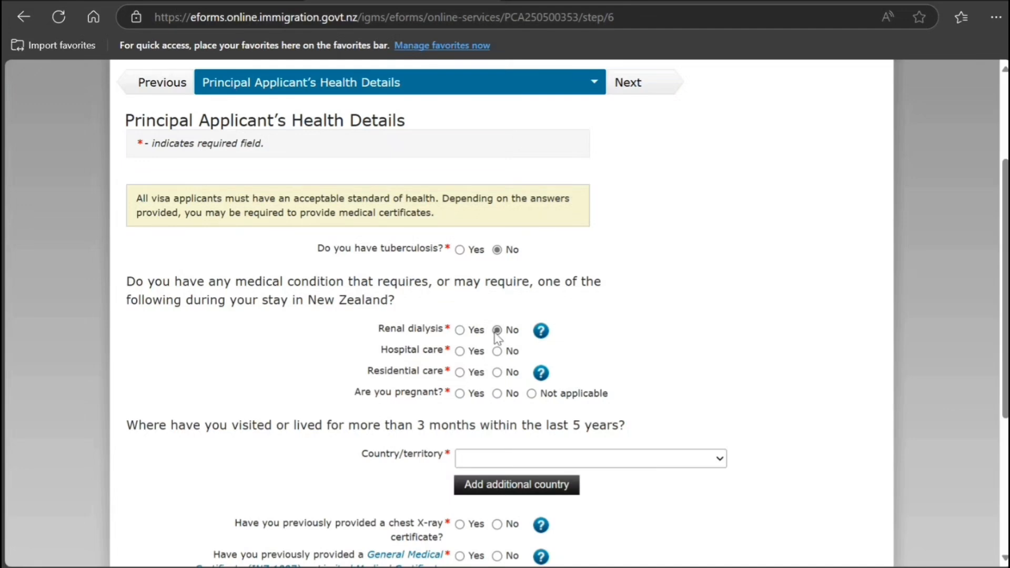
{"action": "left_click", "coordinate": [497, 351]}
{"action": "left_click", "coordinate": [498, 372]}
{"action": "left_click", "coordinate": [497, 394]}
Give India as country lived in, deny prior chest X-ray or medical certificates and requests, then submit.
{"action": "type", "text": "in"}
{"action": "left_click", "coordinate": [462, 458]}
{"action": "scroll", "coordinate": [369, 489], "scroll_direction": "down", "scroll_amount": 1}
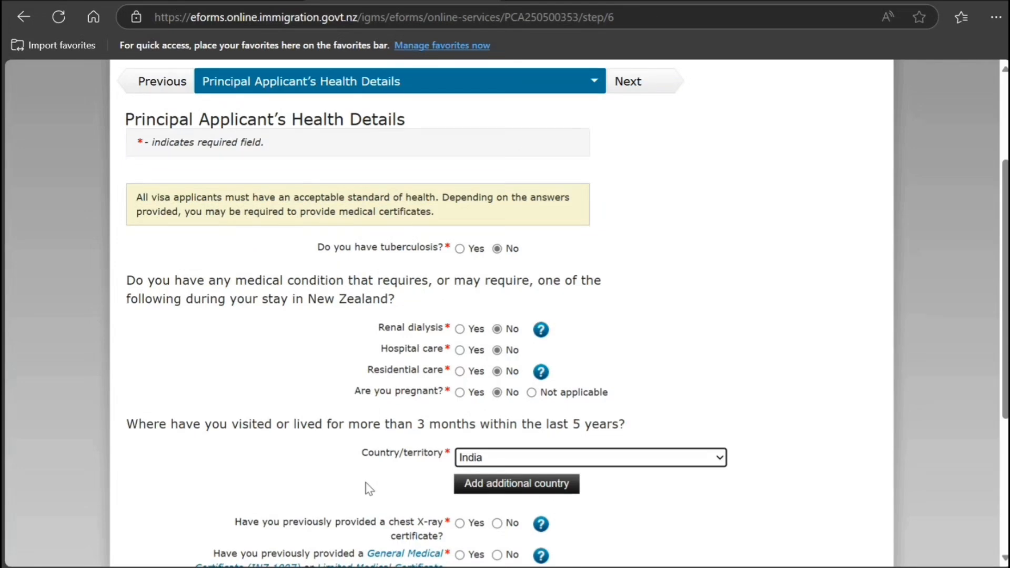
{"action": "scroll", "coordinate": [369, 489], "scroll_direction": "down", "scroll_amount": 3}
{"action": "left_click", "coordinate": [497, 365]}
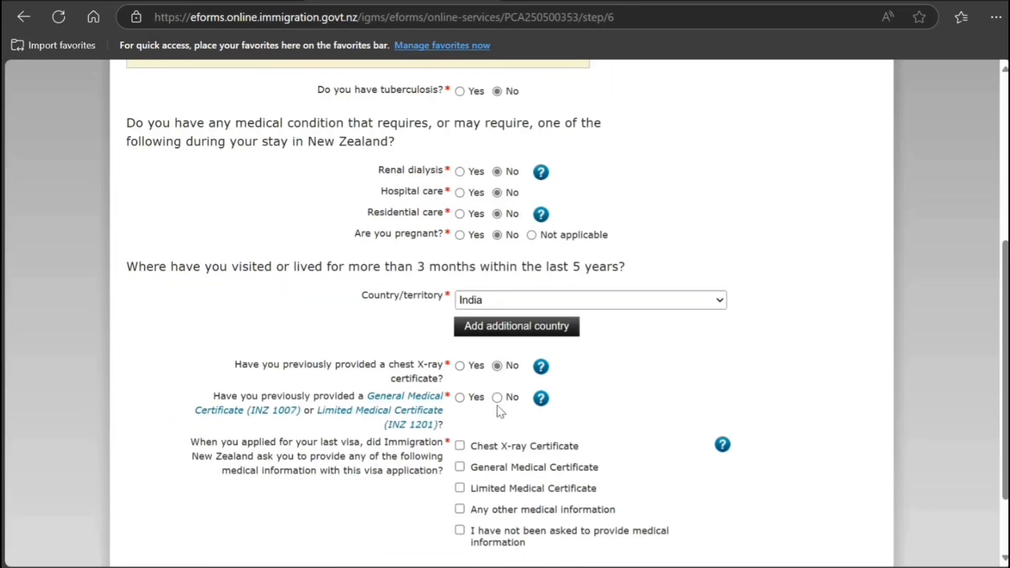
{"action": "left_click", "coordinate": [497, 398]}
{"action": "scroll", "coordinate": [384, 506], "scroll_direction": "down", "scroll_amount": 2}
{"action": "left_click", "coordinate": [460, 451]}
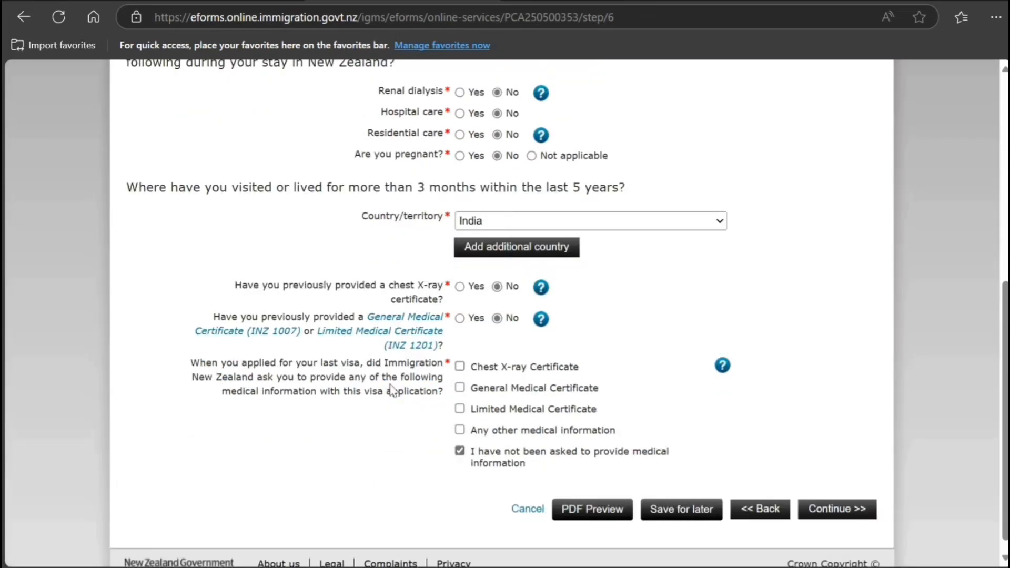
{"action": "left_click", "coordinate": [809, 518]}
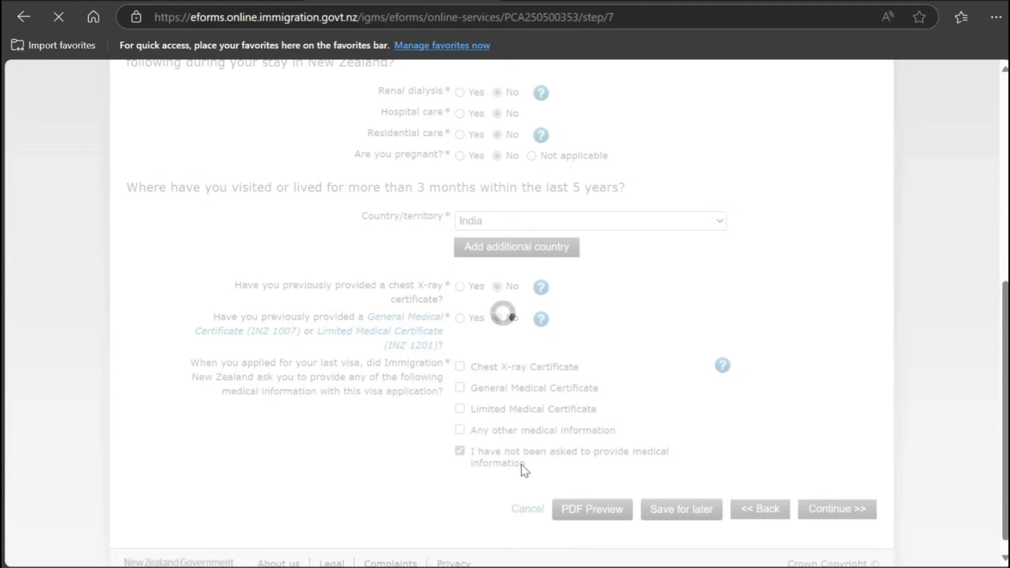
Answer No to all six character questions, from convictions to a prior India police certificate, and continue.
{"action": "scroll", "coordinate": [525, 470], "scroll_direction": "down", "scroll_amount": 3}
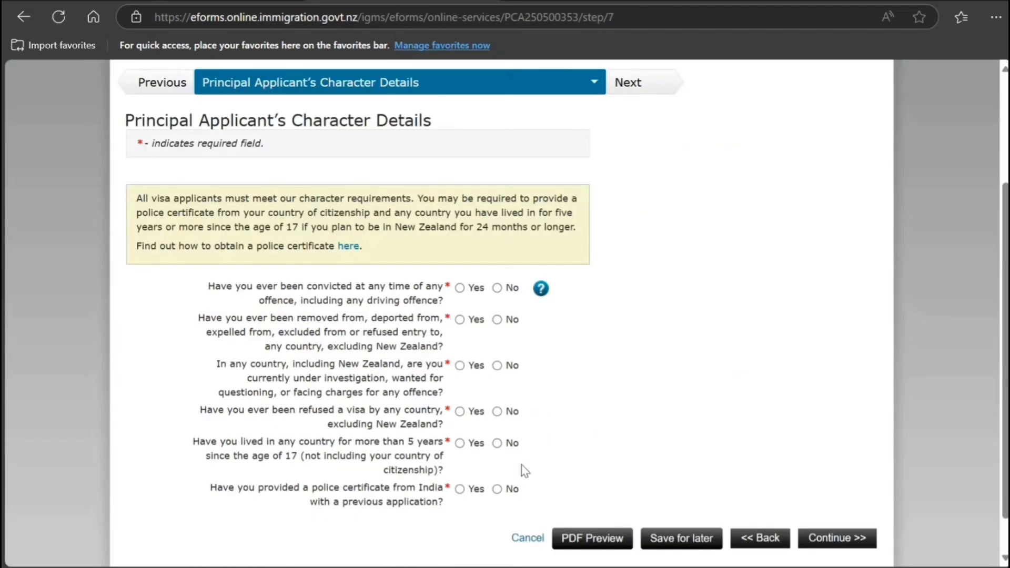
{"action": "left_click", "coordinate": [498, 288]}
{"action": "left_click", "coordinate": [497, 321]}
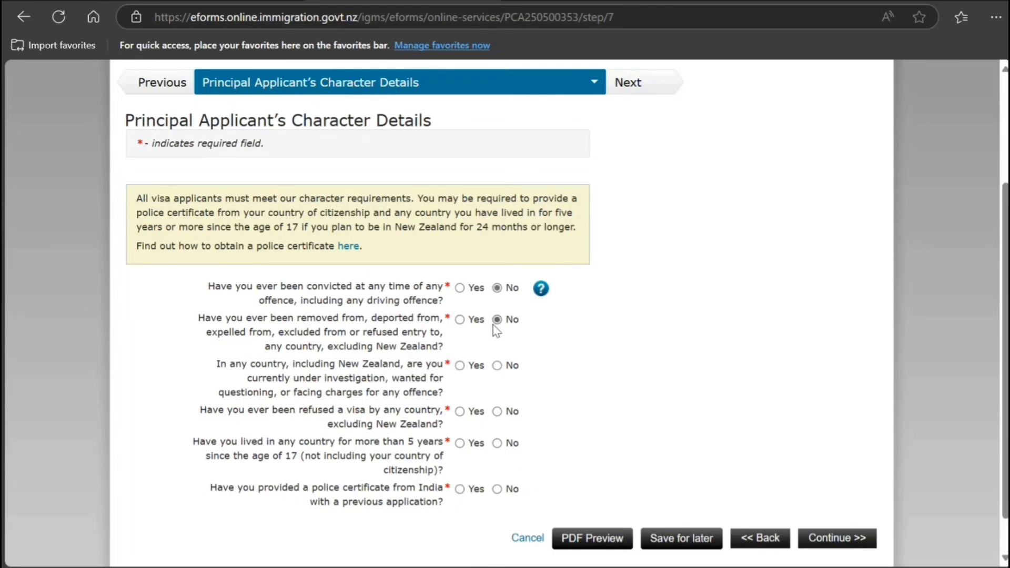
{"action": "left_click", "coordinate": [497, 366]}
{"action": "left_click", "coordinate": [497, 412]}
{"action": "left_click", "coordinate": [497, 443]}
{"action": "left_click", "coordinate": [497, 490]}
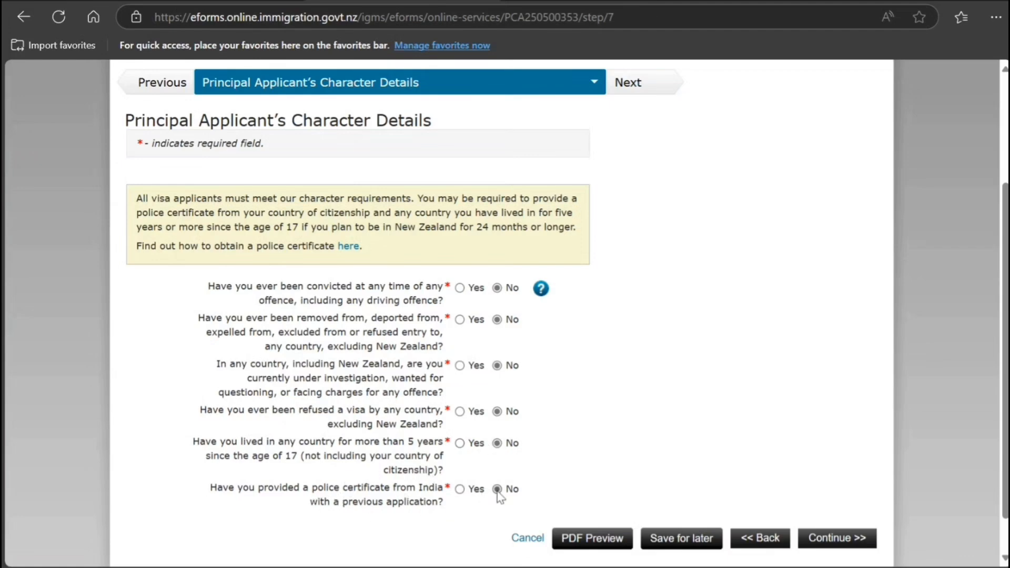
{"action": "left_click", "coordinate": [802, 537]}
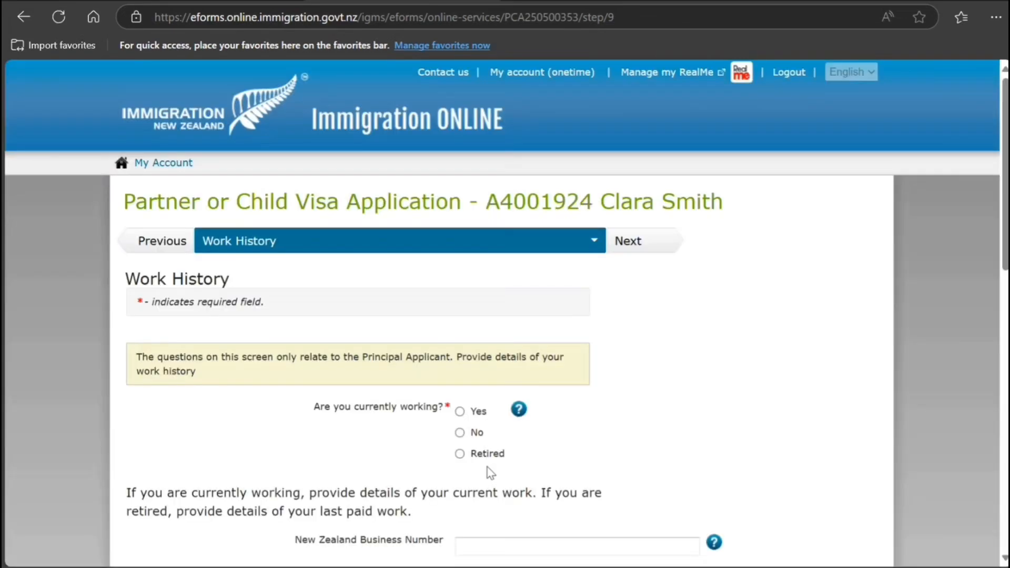
Set 'Are you currently working?' to No, leave the work history empty, and continue.
{"action": "left_click", "coordinate": [460, 432]}
{"action": "scroll", "coordinate": [415, 479], "scroll_direction": "down", "scroll_amount": 5}
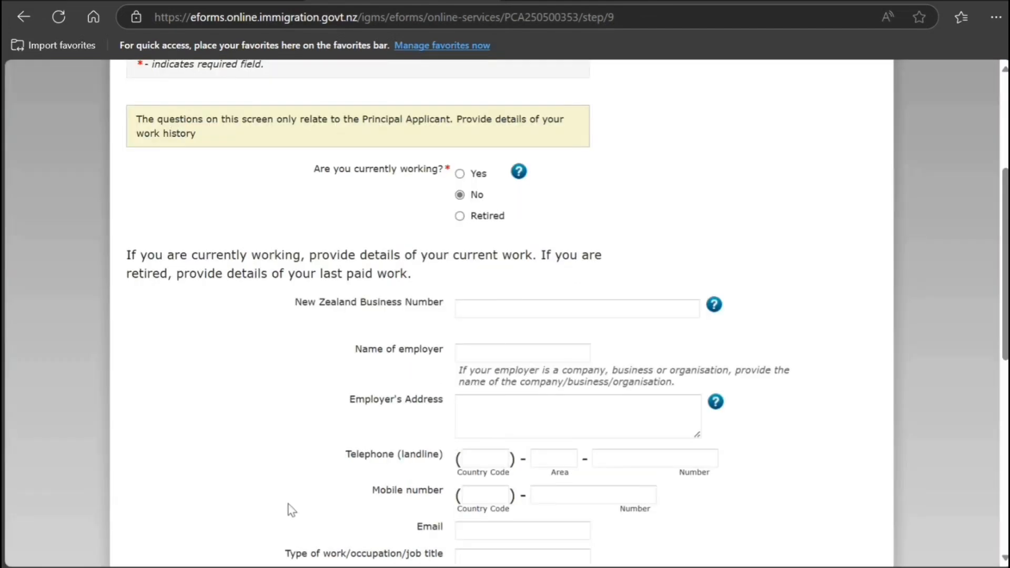
{"action": "scroll", "coordinate": [288, 505], "scroll_direction": "down", "scroll_amount": 9}
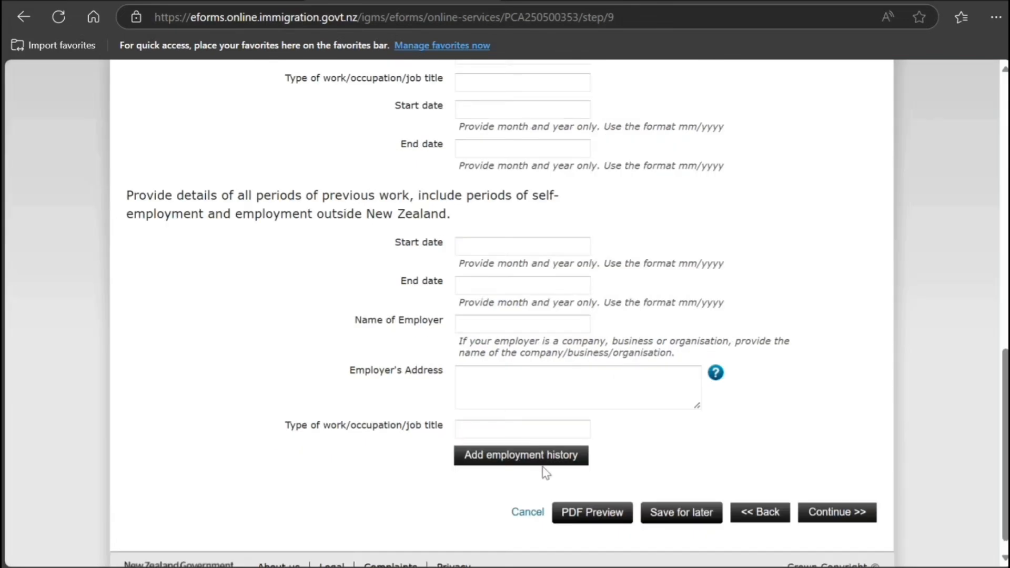
{"action": "scroll", "coordinate": [494, 458], "scroll_direction": "up", "scroll_amount": 6}
{"action": "scroll", "coordinate": [435, 462], "scroll_direction": "down", "scroll_amount": 4}
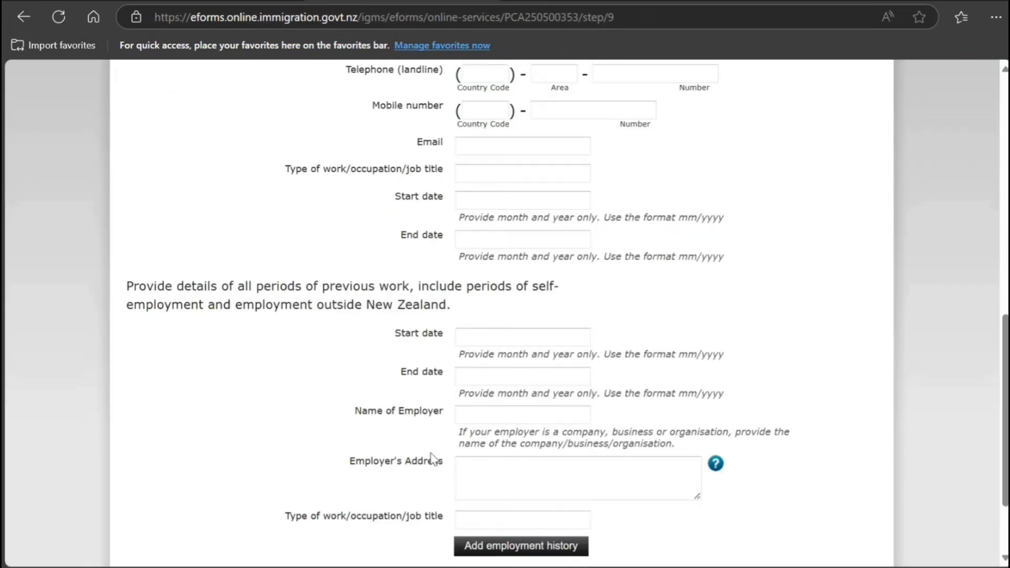
{"action": "scroll", "coordinate": [432, 458], "scroll_direction": "up", "scroll_amount": 6}
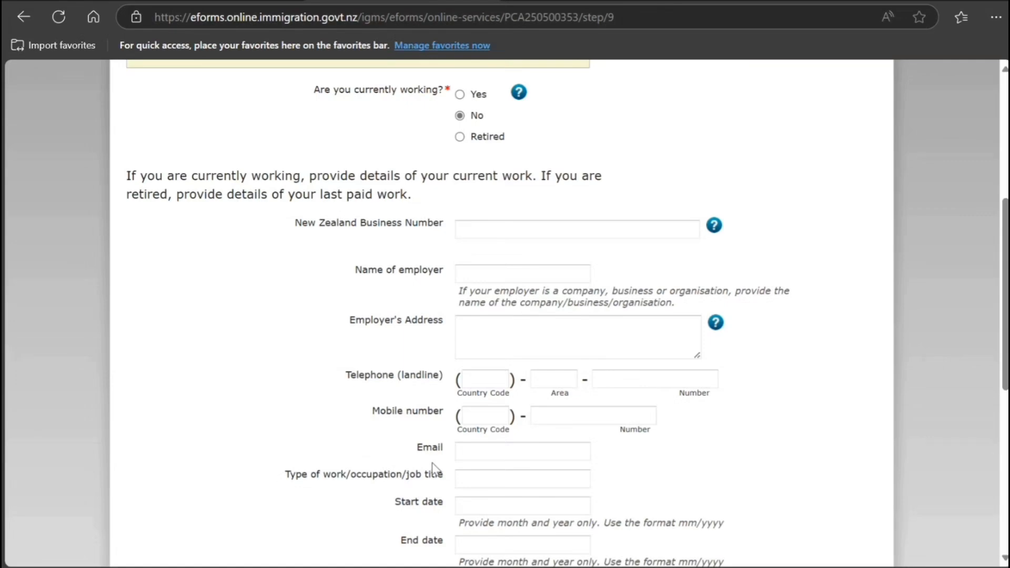
{"action": "scroll", "coordinate": [434, 465], "scroll_direction": "down", "scroll_amount": 5}
{"action": "scroll", "coordinate": [530, 354], "scroll_direction": "down", "scroll_amount": 3}
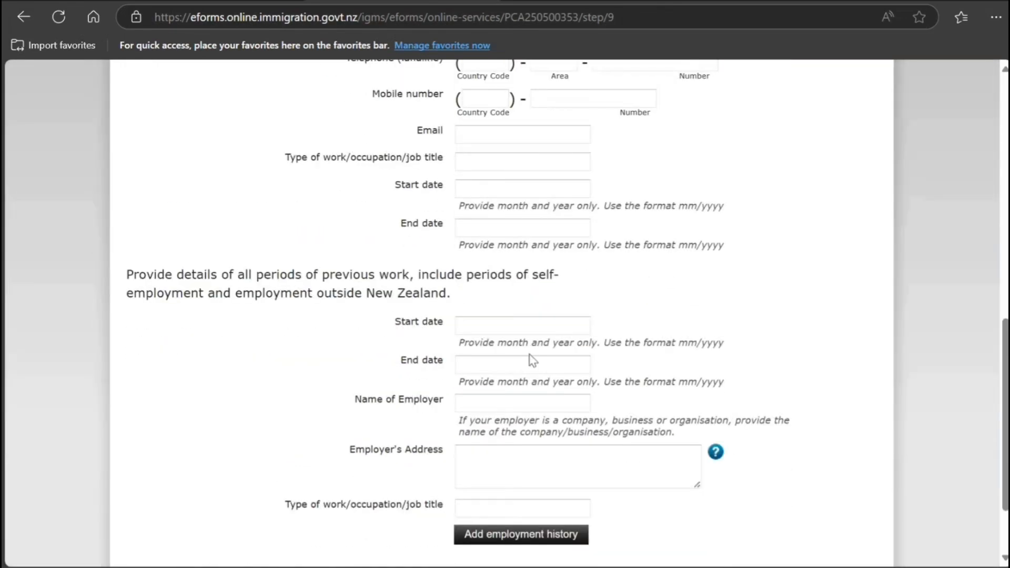
{"action": "scroll", "coordinate": [446, 407], "scroll_direction": "up", "scroll_amount": 7}
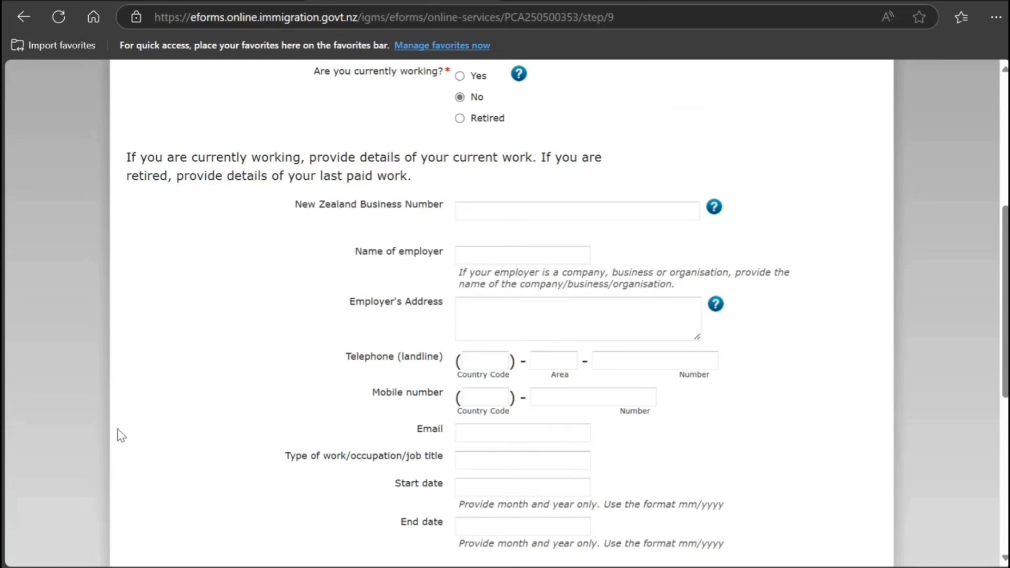
{"action": "scroll", "coordinate": [118, 429], "scroll_direction": "down", "scroll_amount": 2}
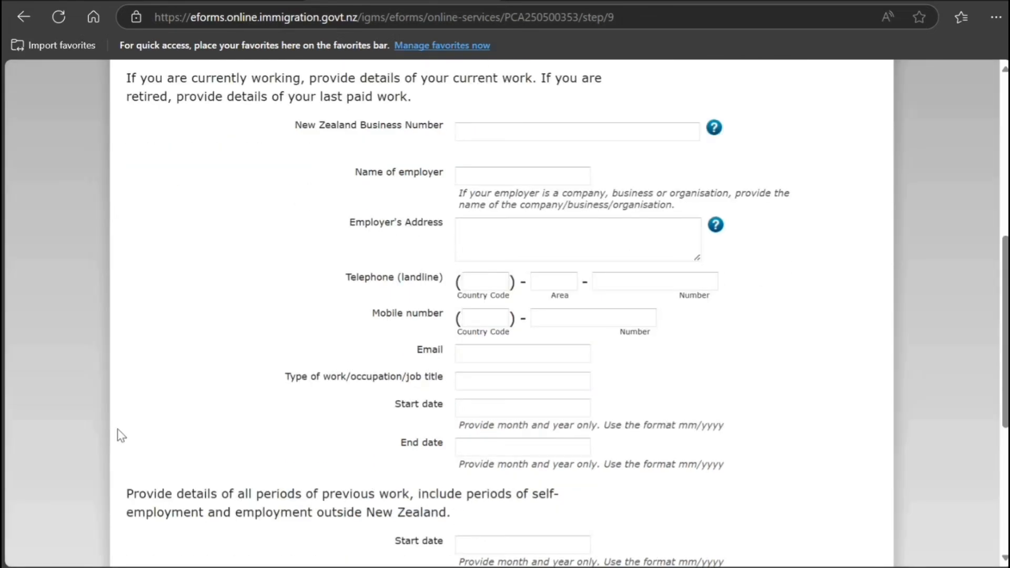
{"action": "scroll", "coordinate": [117, 428], "scroll_direction": "down", "scroll_amount": 3}
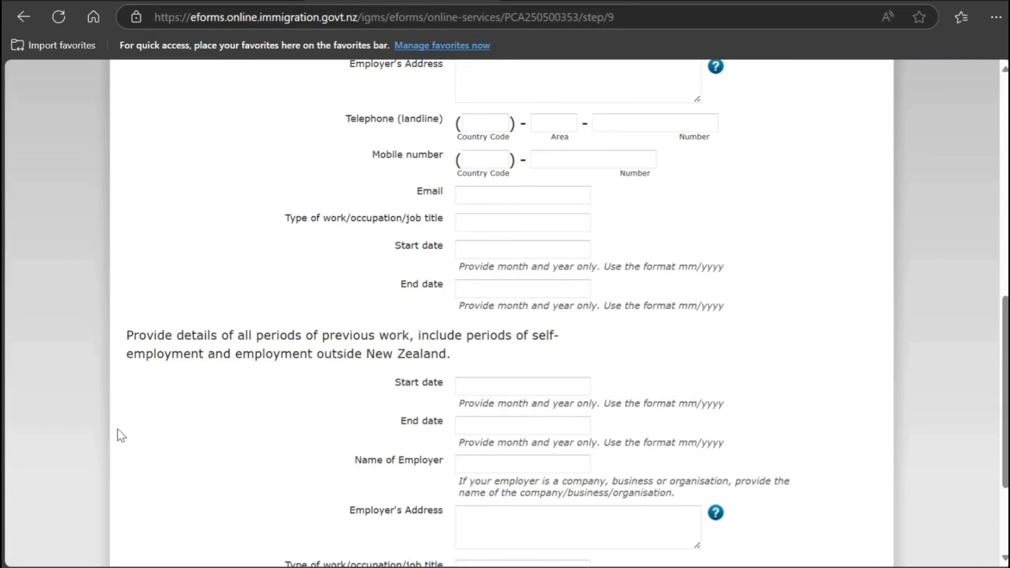
{"action": "scroll", "coordinate": [118, 428], "scroll_direction": "down", "scroll_amount": 3}
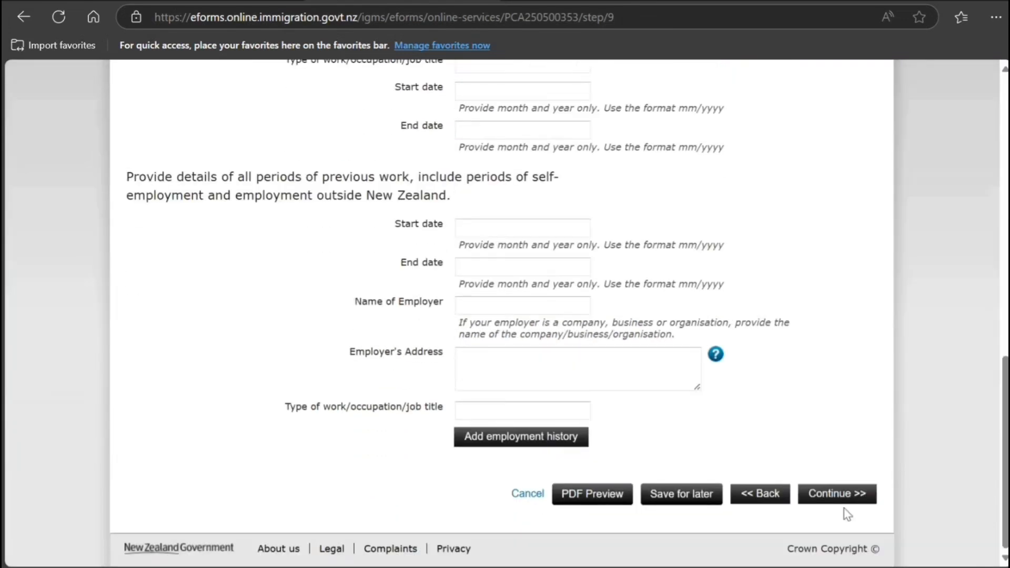
{"action": "left_click", "coordinate": [815, 500]}
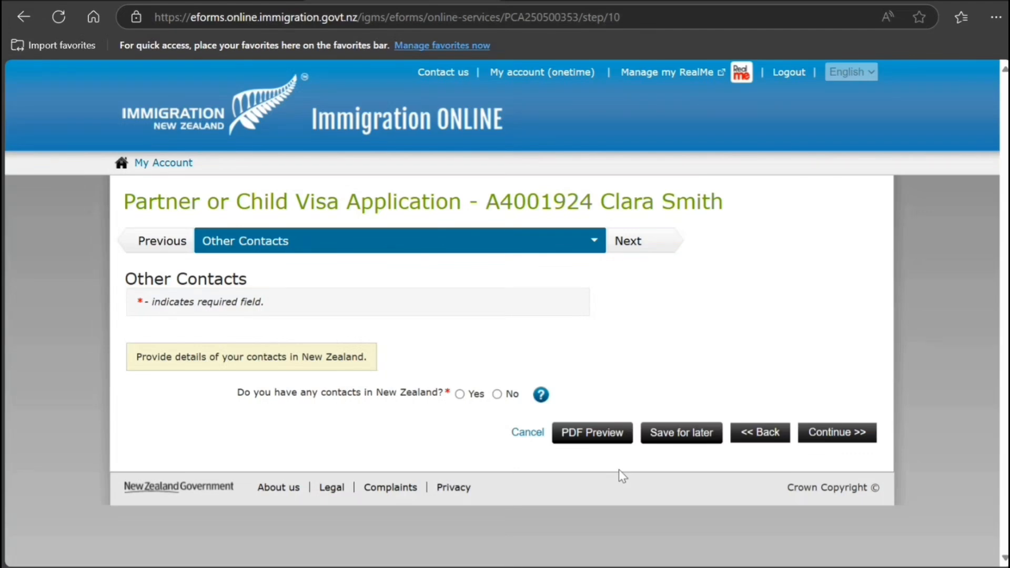
Answer No to New Zealand contacts, applying on someone's behalf and immigration advice, dismissing the notice.
{"action": "left_click", "coordinate": [497, 398]}
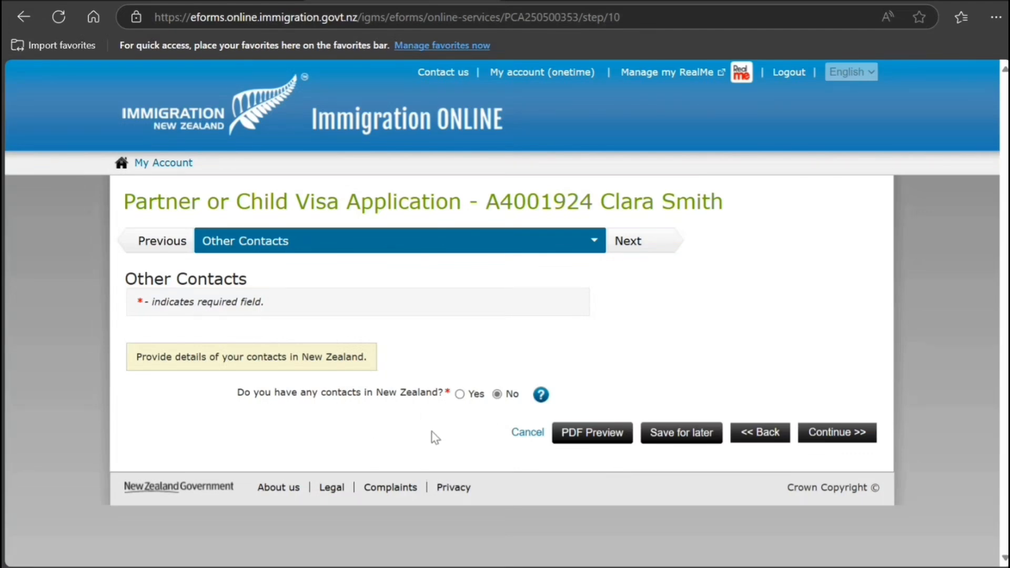
{"action": "left_click", "coordinate": [805, 431]}
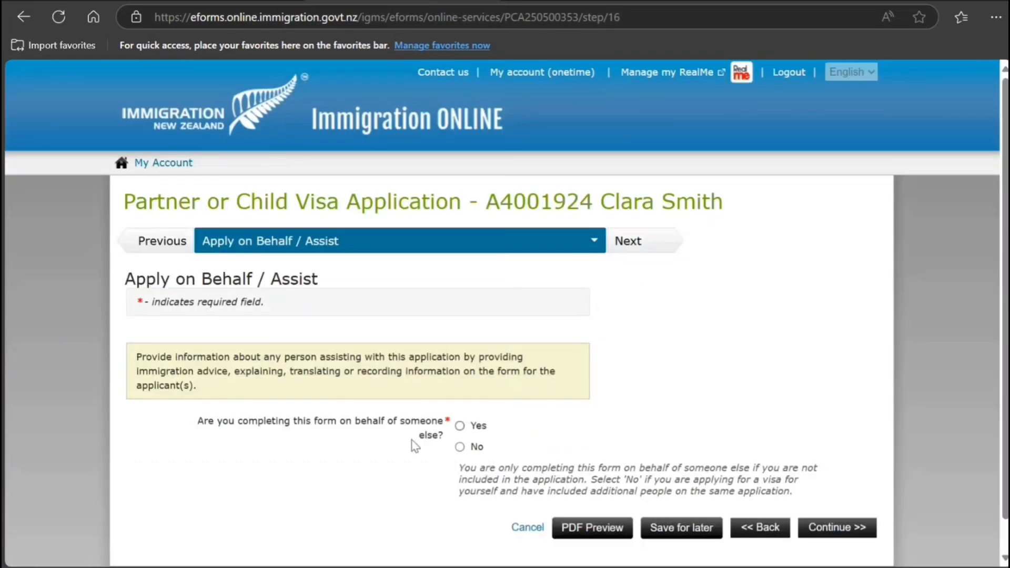
{"action": "left_click", "coordinate": [460, 447]}
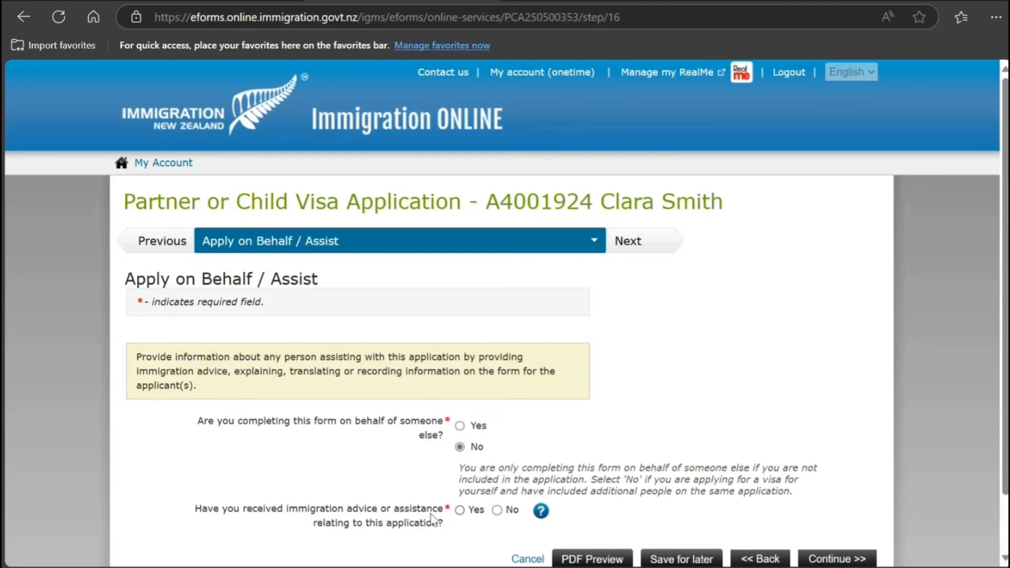
{"action": "left_click", "coordinate": [497, 509]}
{"action": "scroll", "coordinate": [520, 446], "scroll_direction": "down", "scroll_amount": 1}
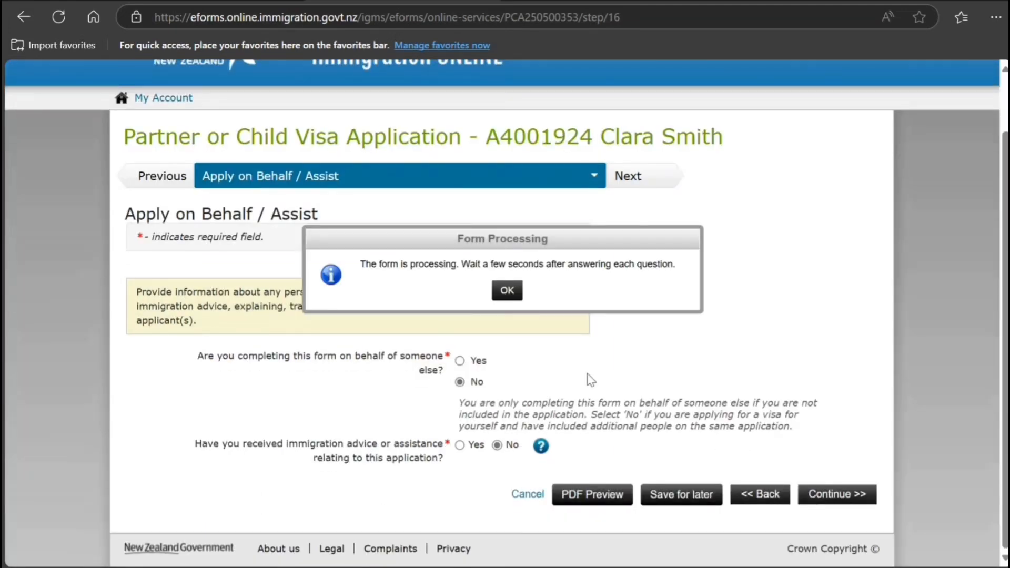
{"action": "left_click", "coordinate": [499, 296]}
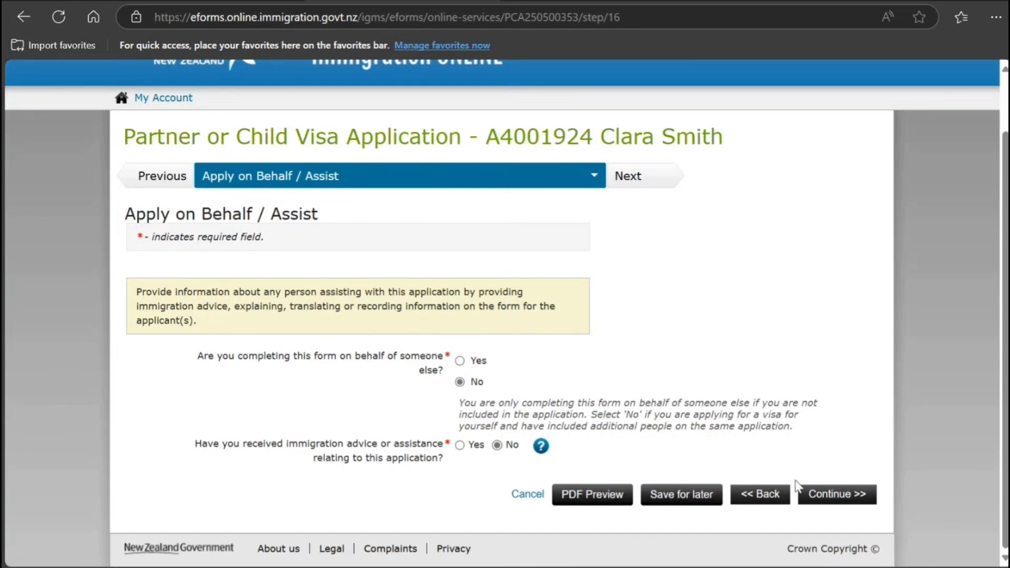
{"action": "left_click", "coordinate": [811, 500]}
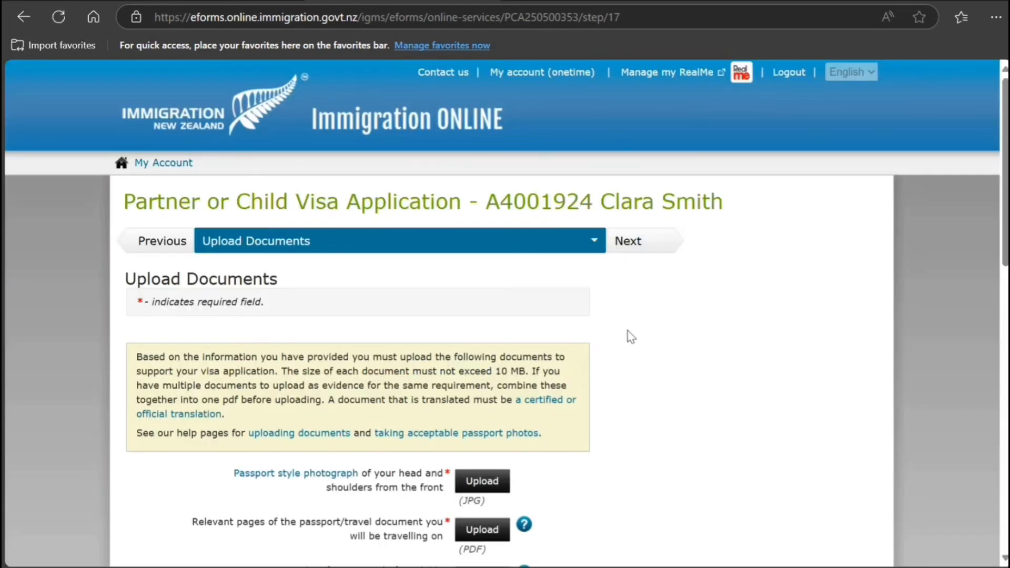
Review the Upload Documents checklist, including the help explaining which passport pages are required.
{"action": "scroll", "coordinate": [486, 547], "scroll_direction": "down", "scroll_amount": 4}
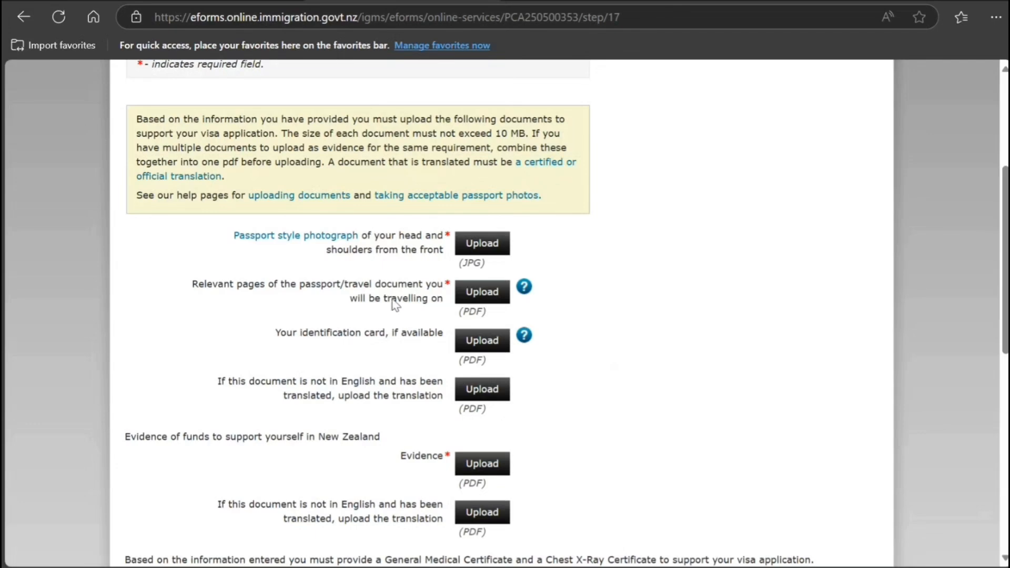
{"action": "left_click", "coordinate": [524, 286]}
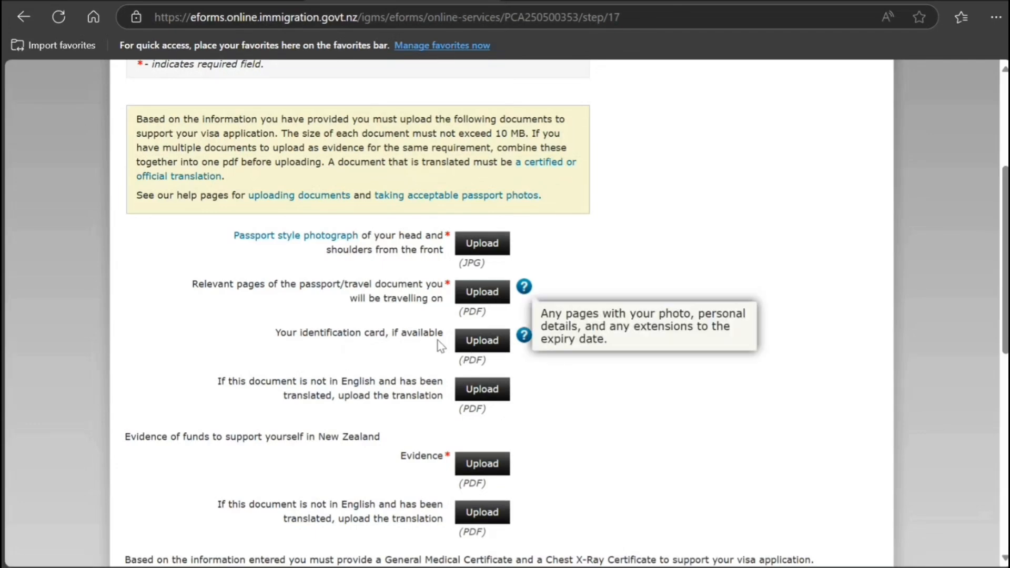
{"action": "scroll", "coordinate": [454, 378], "scroll_direction": "down", "scroll_amount": 1}
{"action": "scroll", "coordinate": [421, 355], "scroll_direction": "down", "scroll_amount": 1}
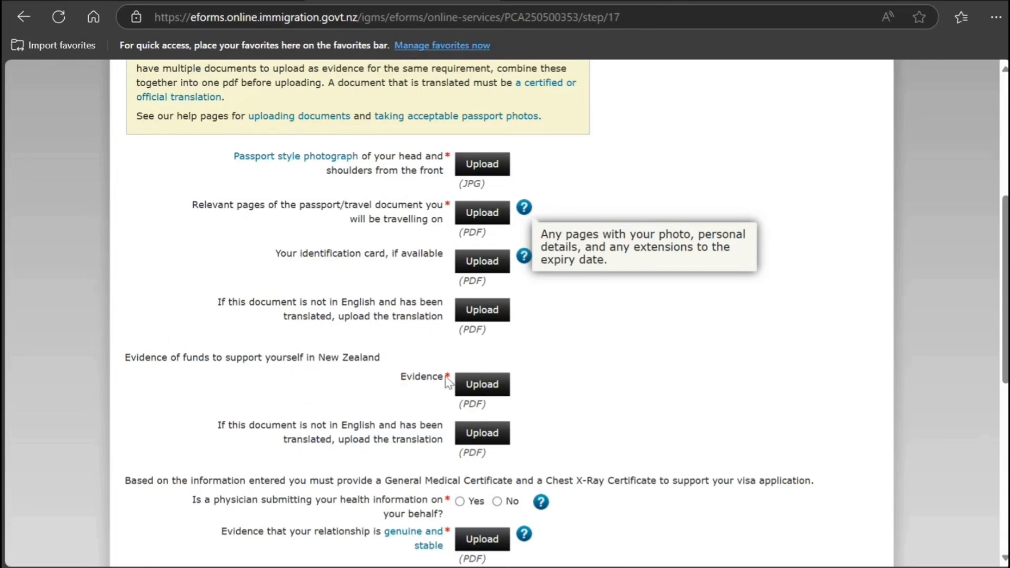
{"action": "left_click", "coordinate": [416, 435]}
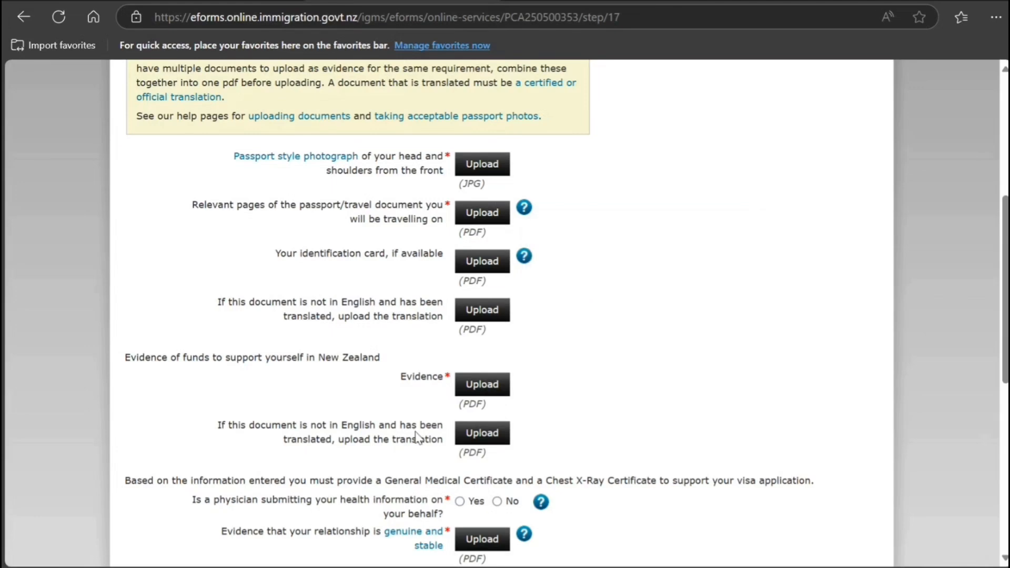
{"action": "scroll", "coordinate": [421, 437], "scroll_direction": "down", "scroll_amount": 2}
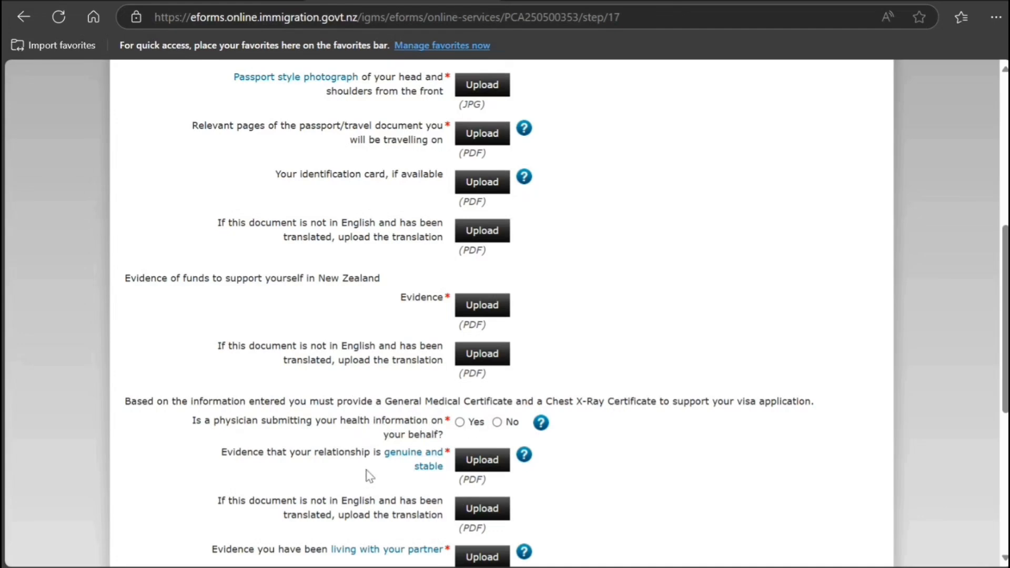
{"action": "scroll", "coordinate": [369, 468], "scroll_direction": "down", "scroll_amount": 2}
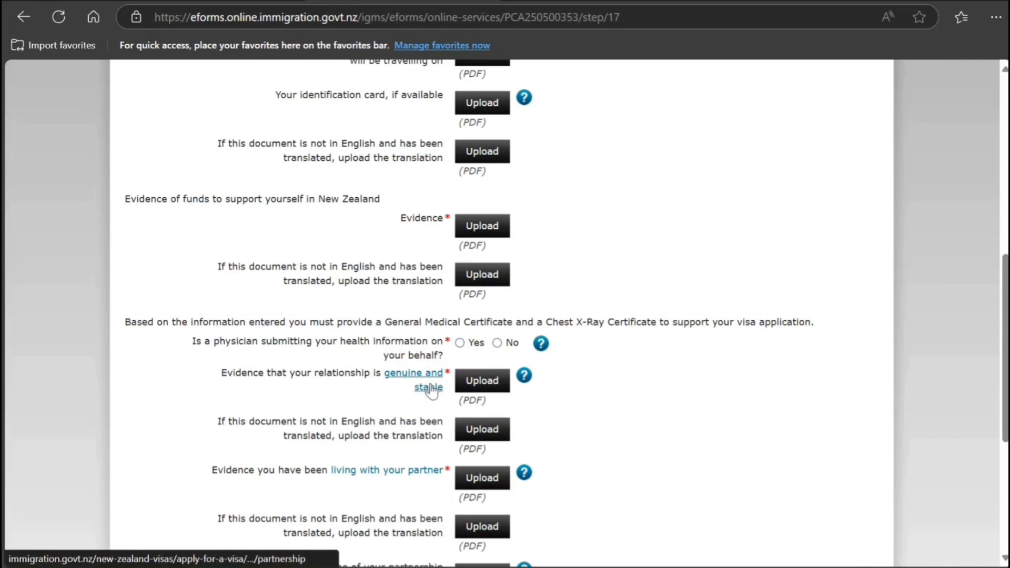
{"action": "mouse_move", "coordinate": [521, 381]}
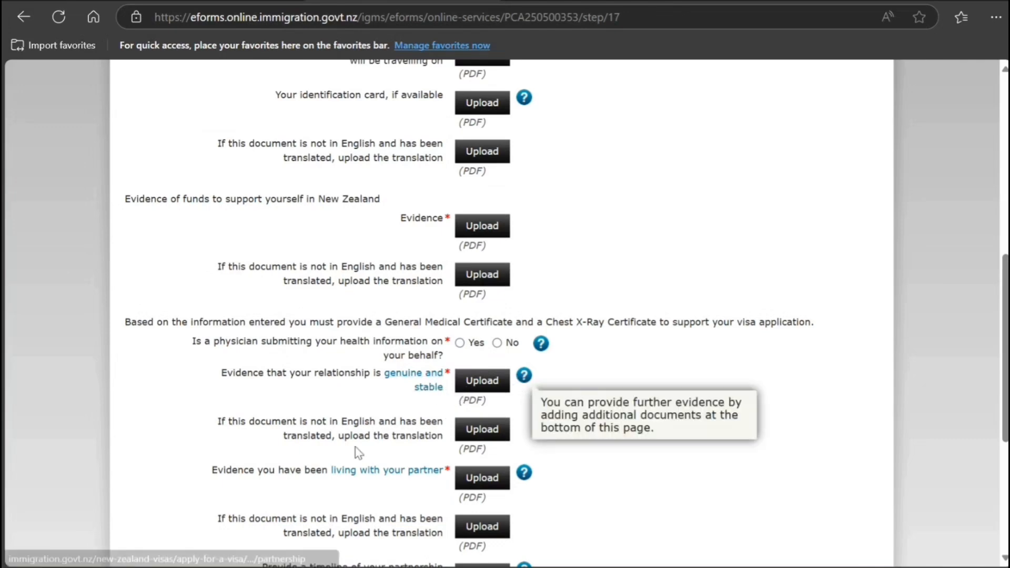
{"action": "scroll", "coordinate": [367, 459], "scroll_direction": "down", "scroll_amount": 2}
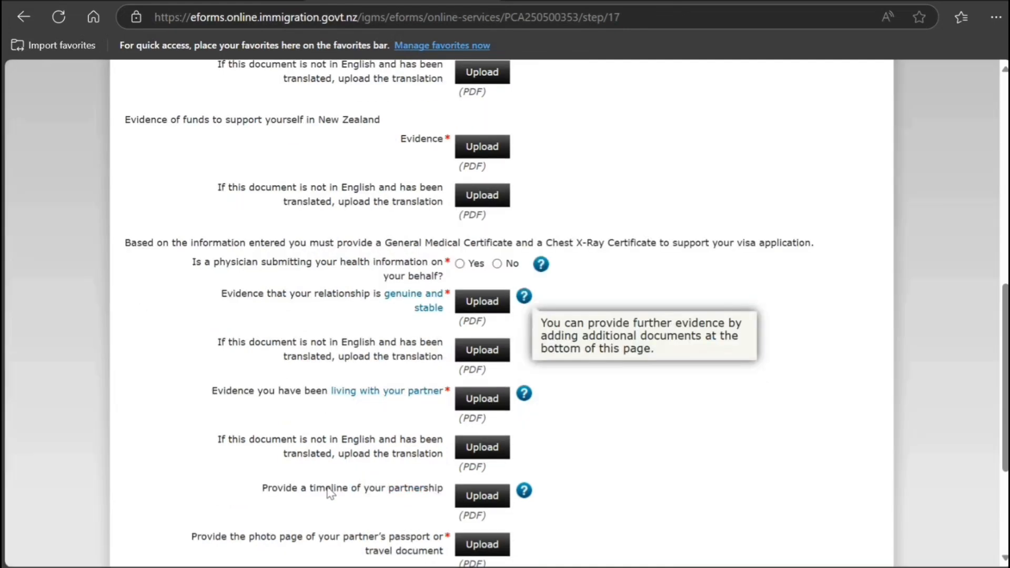
{"action": "scroll", "coordinate": [329, 493], "scroll_direction": "down", "scroll_amount": 2}
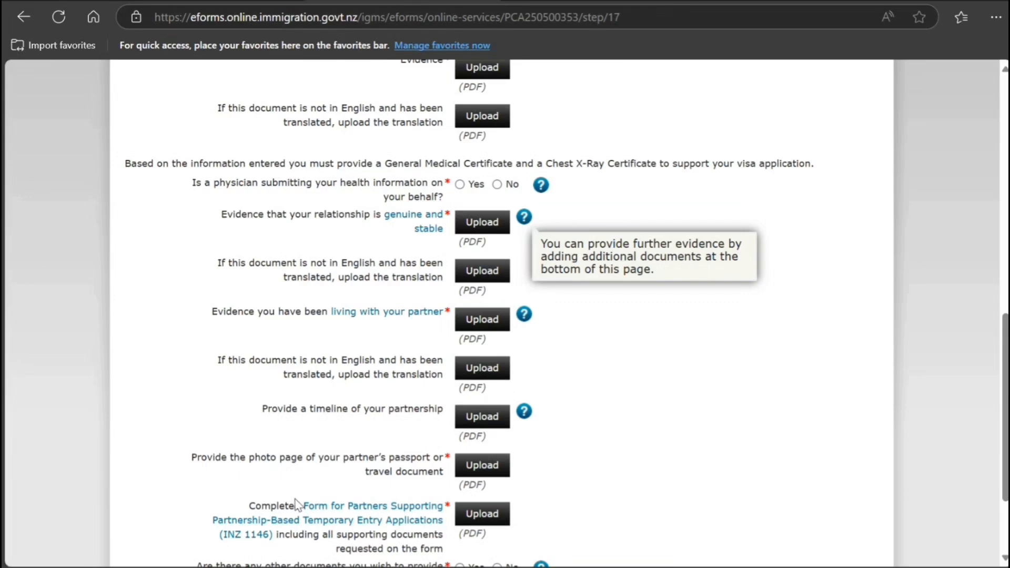
{"action": "scroll", "coordinate": [296, 503], "scroll_direction": "down", "scroll_amount": 3}
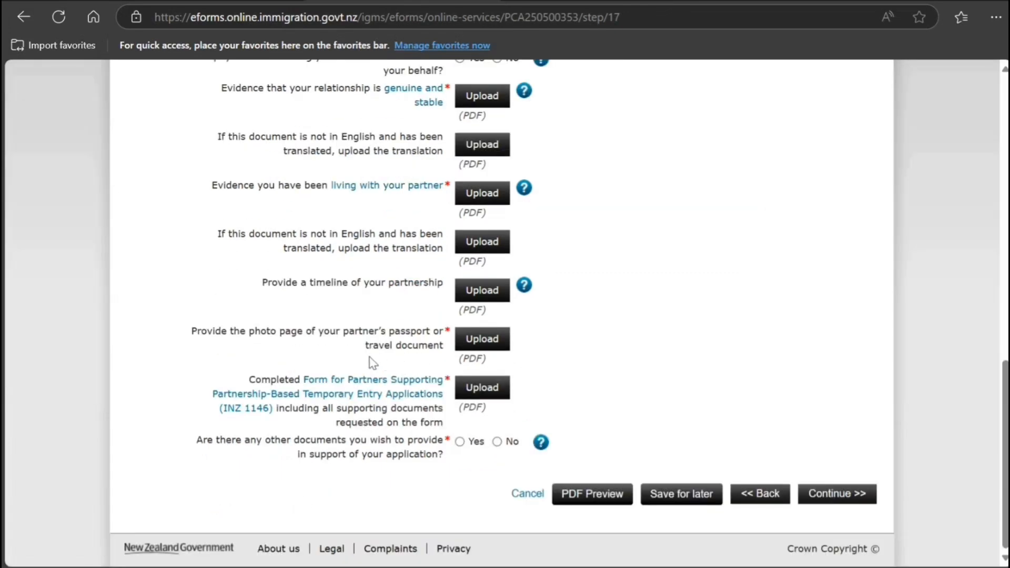
Answer Yes to 'Are there any other documents you wish to provide'.
{"action": "right_click", "coordinate": [350, 392]}
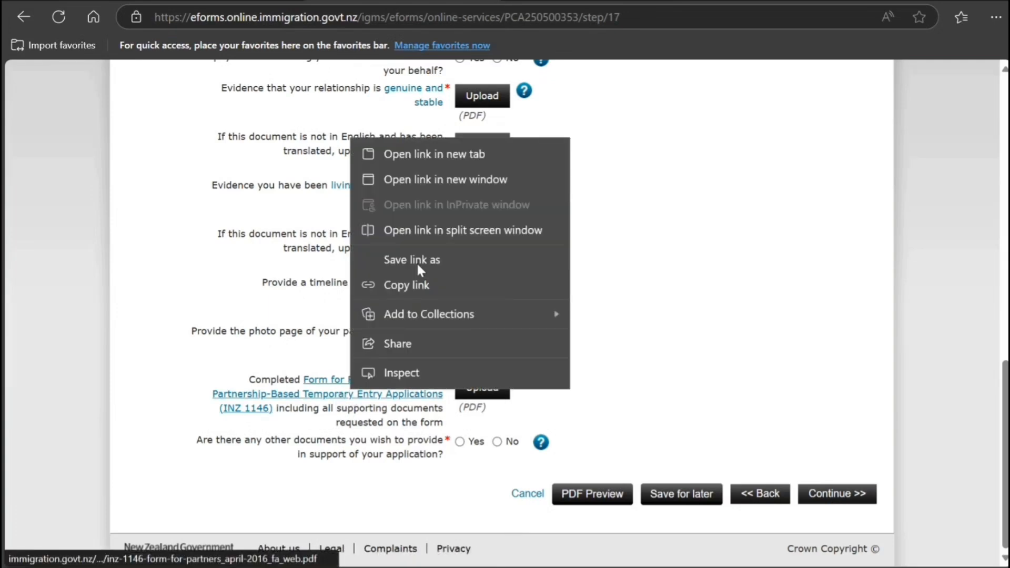
{"action": "left_click", "coordinate": [443, 152]}
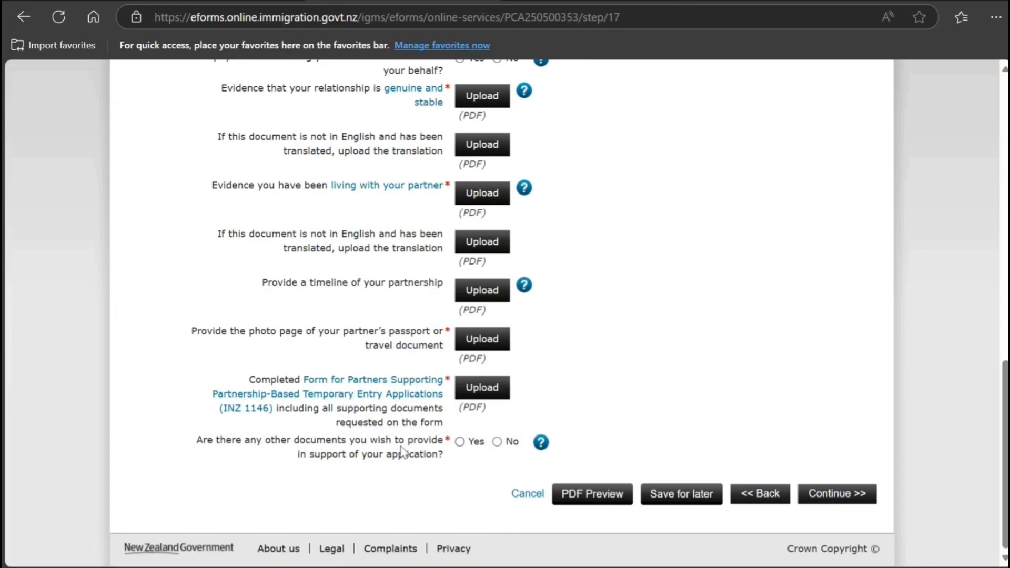
{"action": "left_click", "coordinate": [459, 442]}
{"action": "scroll", "coordinate": [389, 468], "scroll_direction": "up", "scroll_amount": 2}
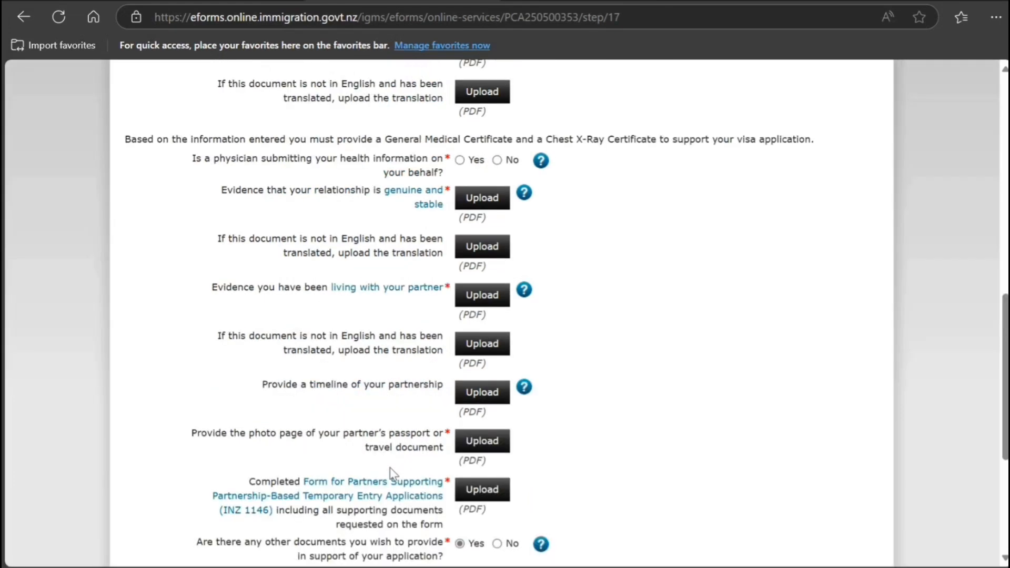
{"action": "scroll", "coordinate": [390, 467], "scroll_direction": "down", "scroll_amount": 5}
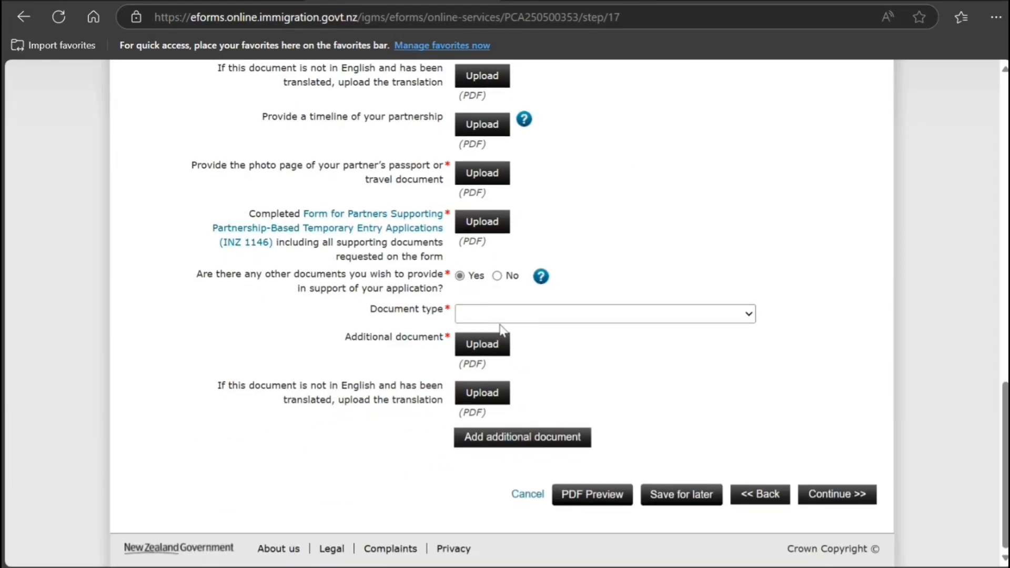